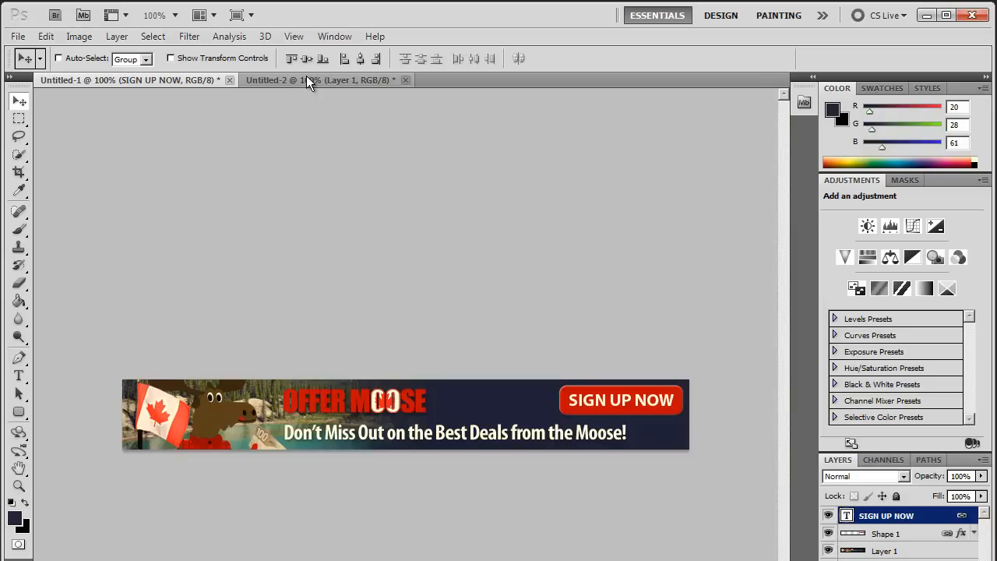
- Compare the JOIN NOW and SIGN UP NOW banners and duplicate the Shape 1 layer behind the SIGN UP NOW text
click(307, 79)
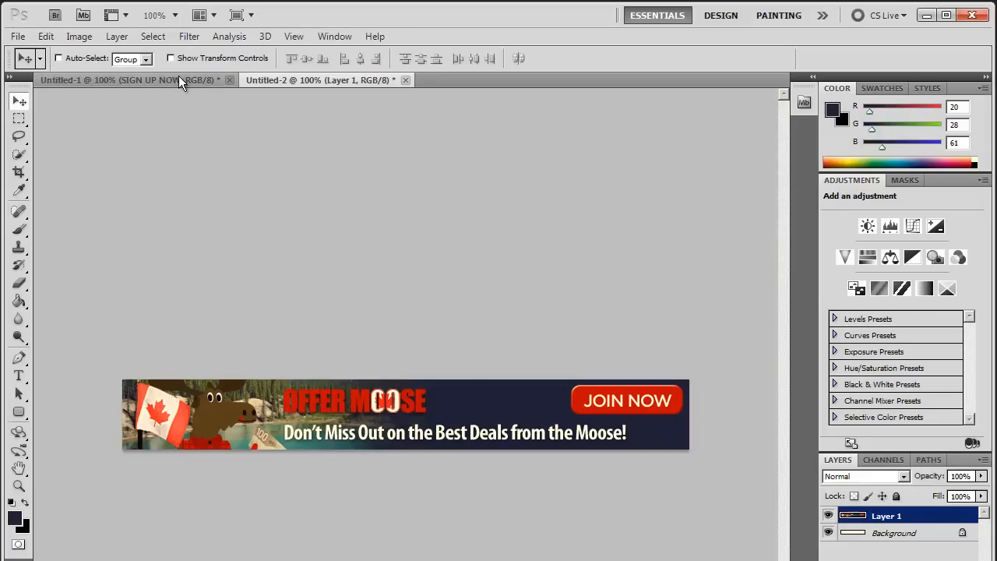
click(179, 79)
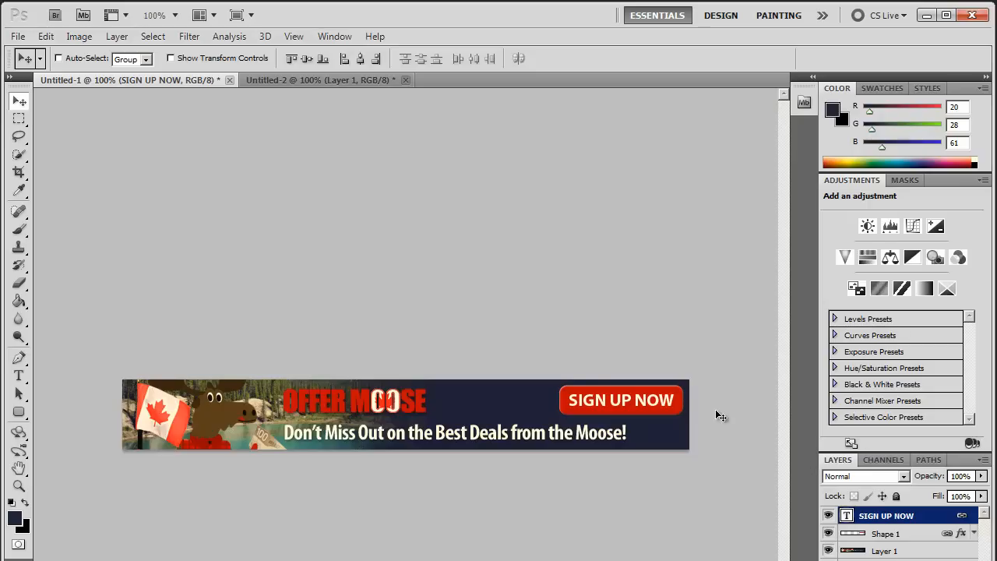
key(ctrl+plus)
scroll(405, 414, right, 4)
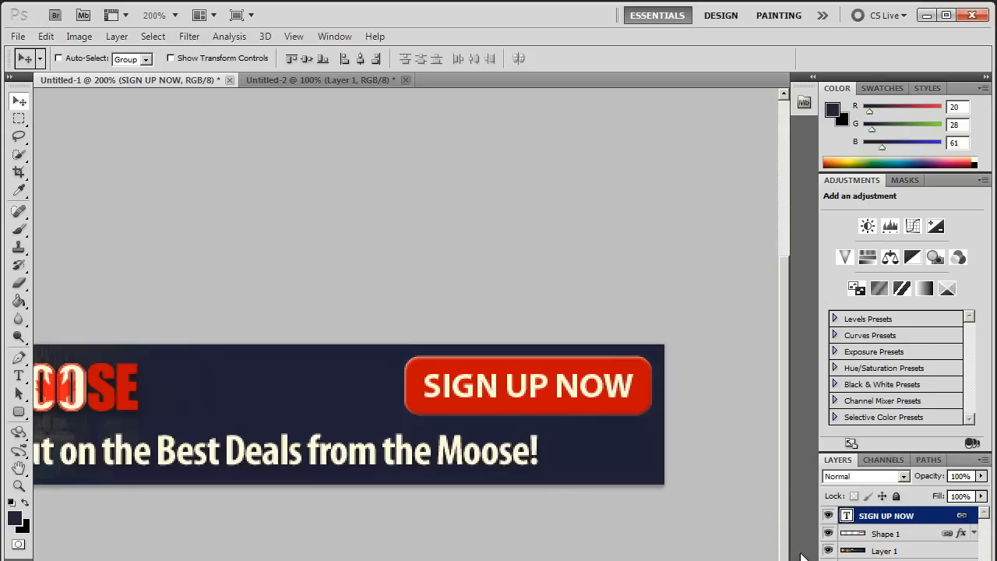
click(884, 534)
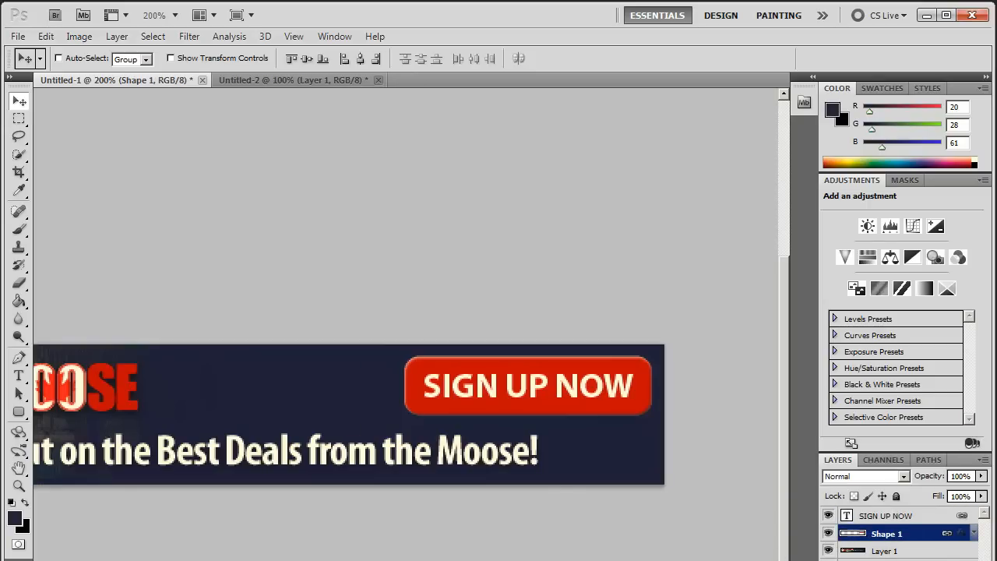
key(ctrl+j)
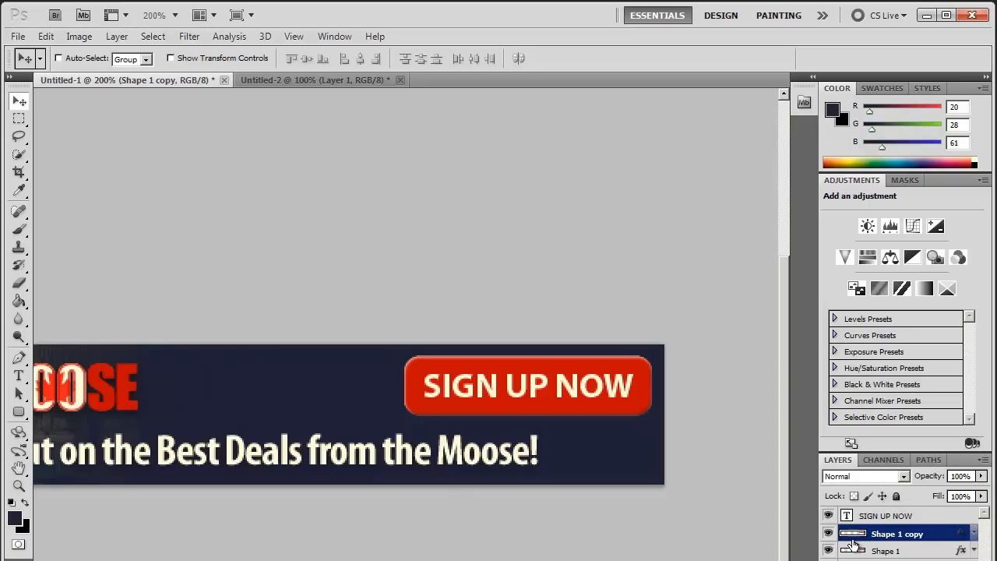
- Set the blending mode of the Shape 1 copy layer to Multiply
click(906, 476)
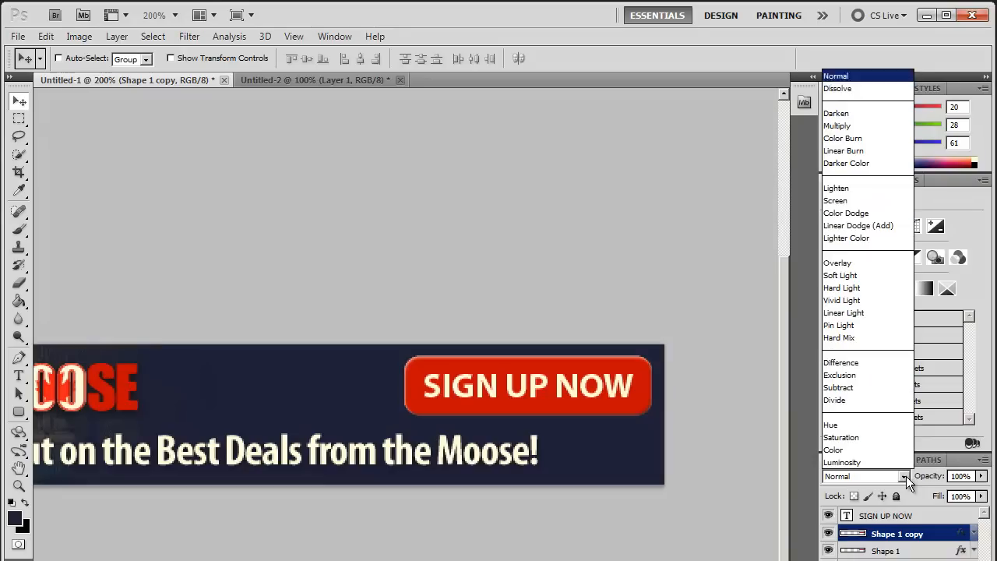
click(918, 472)
click(897, 477)
click(860, 114)
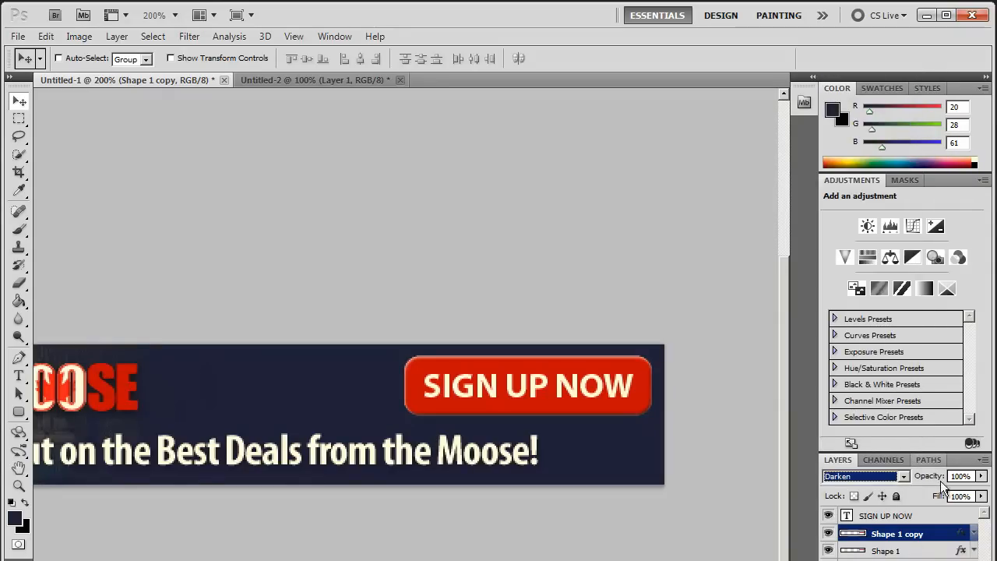
key(Down)
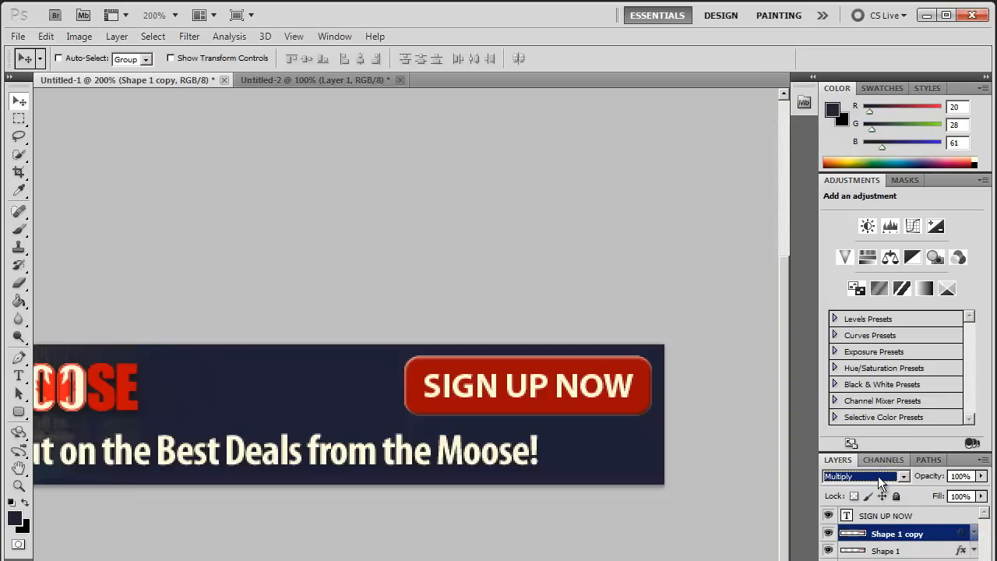
- Toggle the visibility of the Shape 1 copy layer repeatedly to compare the button's two shades
click(829, 535)
click(829, 534)
click(829, 534)
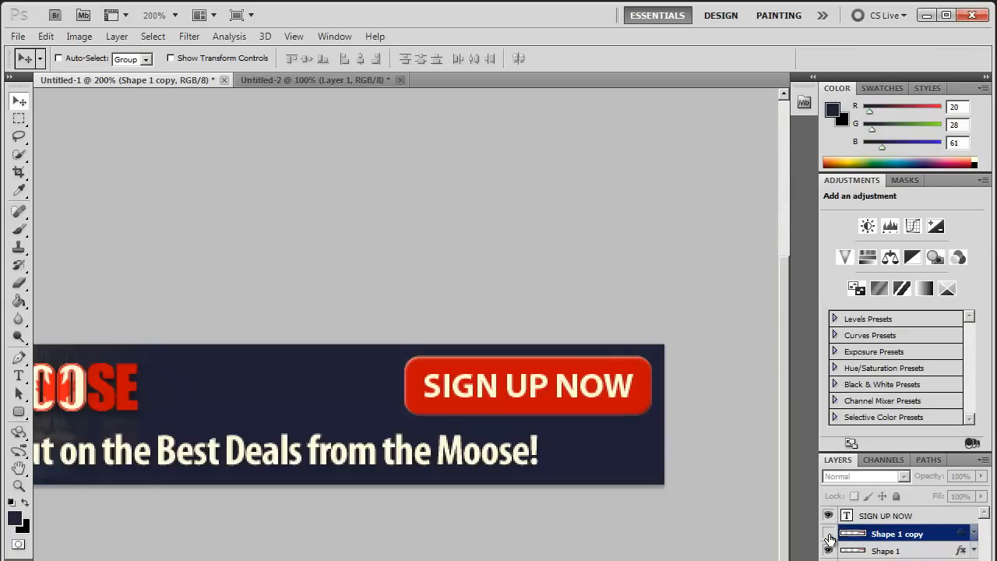
click(829, 535)
click(828, 535)
click(829, 534)
click(829, 534)
click(828, 534)
key(ctrl+minus)
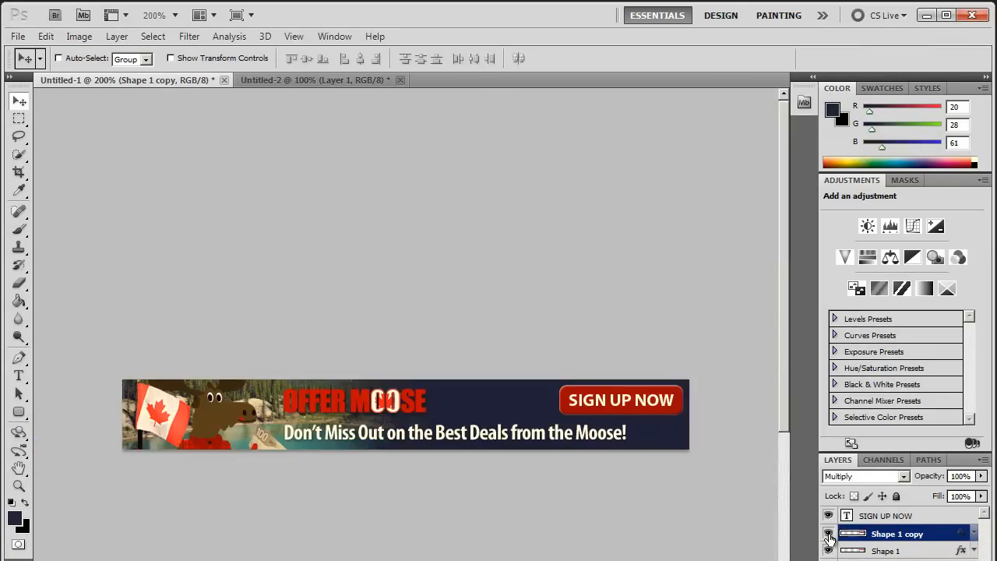
- Open the animation timeline and hide the Shape 1 copy layer in the current frame
click(321, 34)
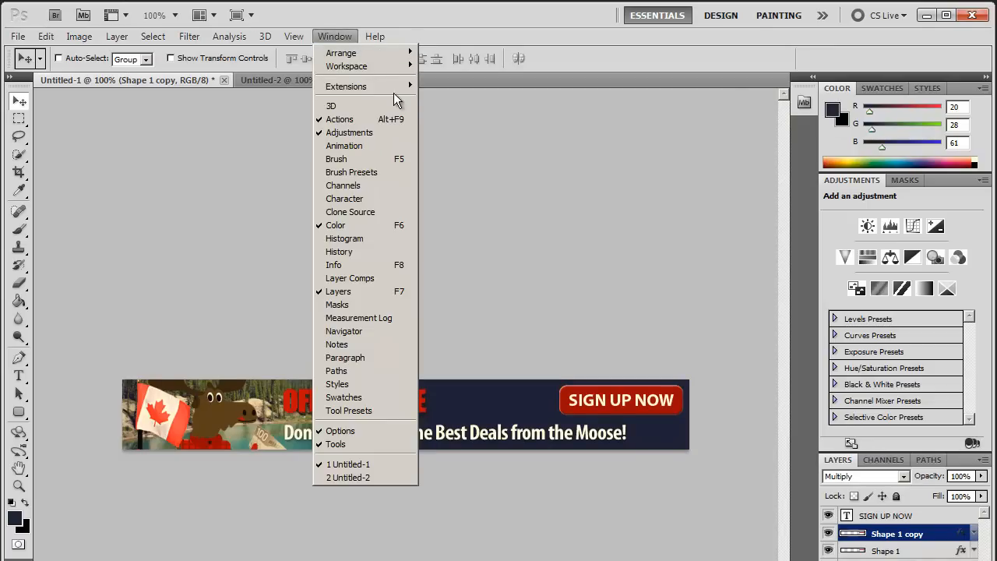
click(356, 144)
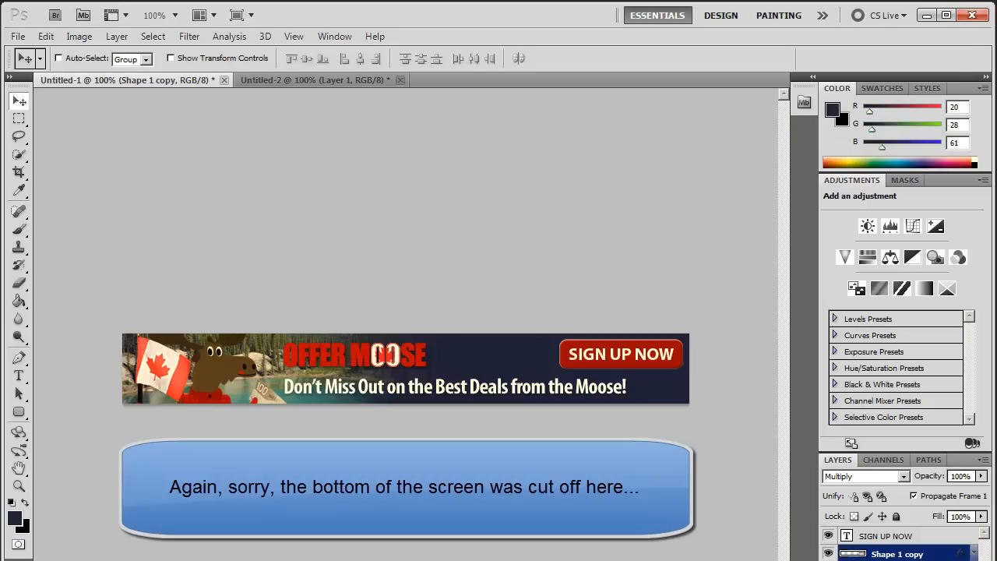
click(829, 554)
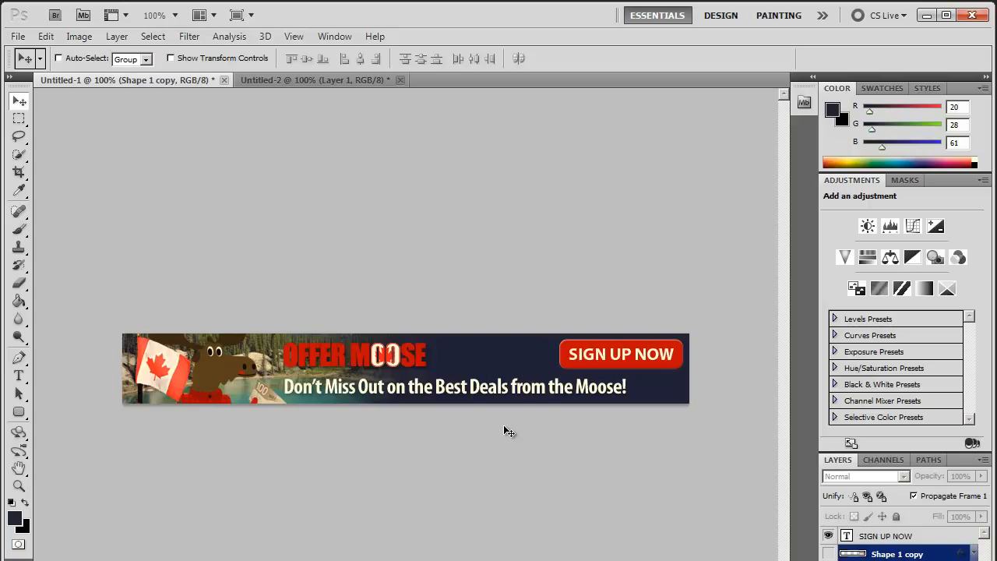
- Create a new 728 × 90 pixel RGB document at 72 pixels/inch with a white background
click(17, 36)
click(28, 52)
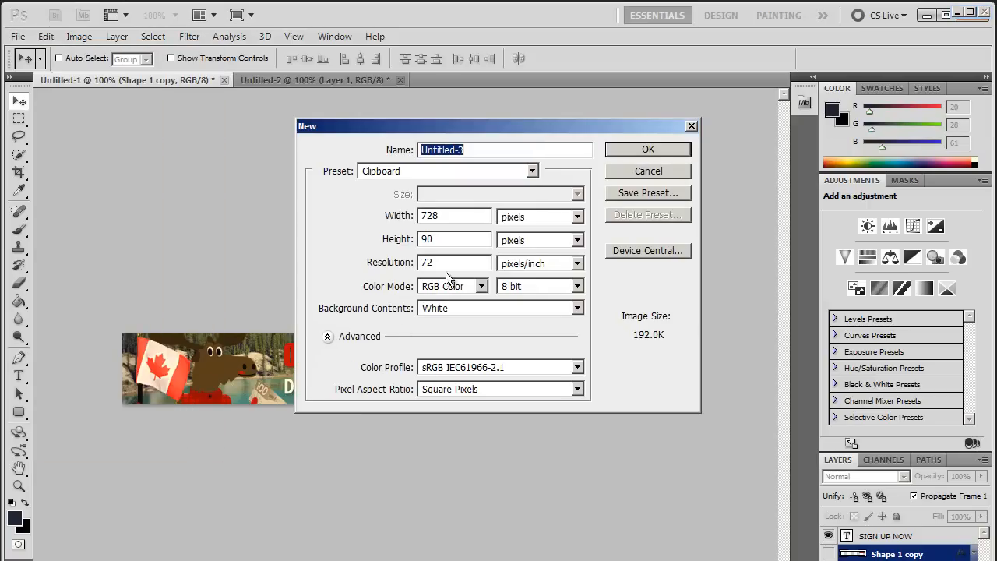
click(646, 165)
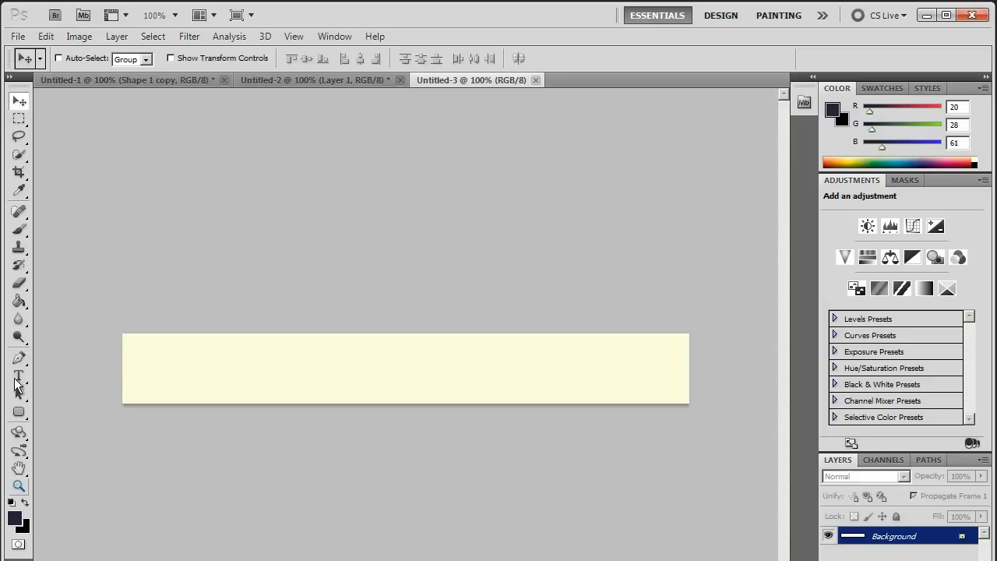
- Sketch a rough moose outline with an eye at the left end of the blank banner using the Brush tool
click(18, 230)
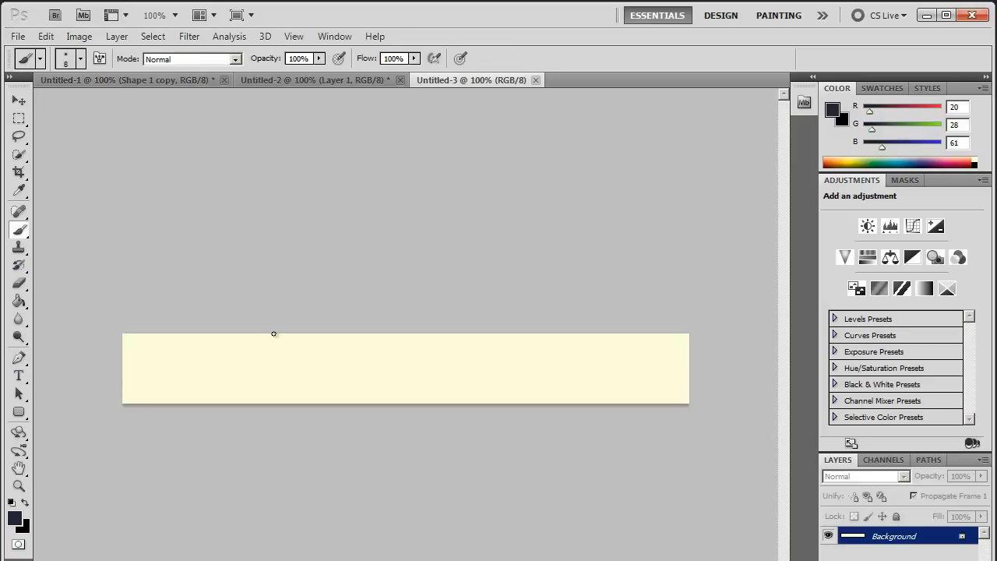
click(337, 80)
click(464, 79)
mouse_move(182, 364)
mouse_down()
mouse_move(188, 341)
mouse_move(218, 362)
mouse_move(195, 386)
mouse_move(124, 400)
mouse_move(125, 365)
mouse_move(116, 364)
mouse_up()
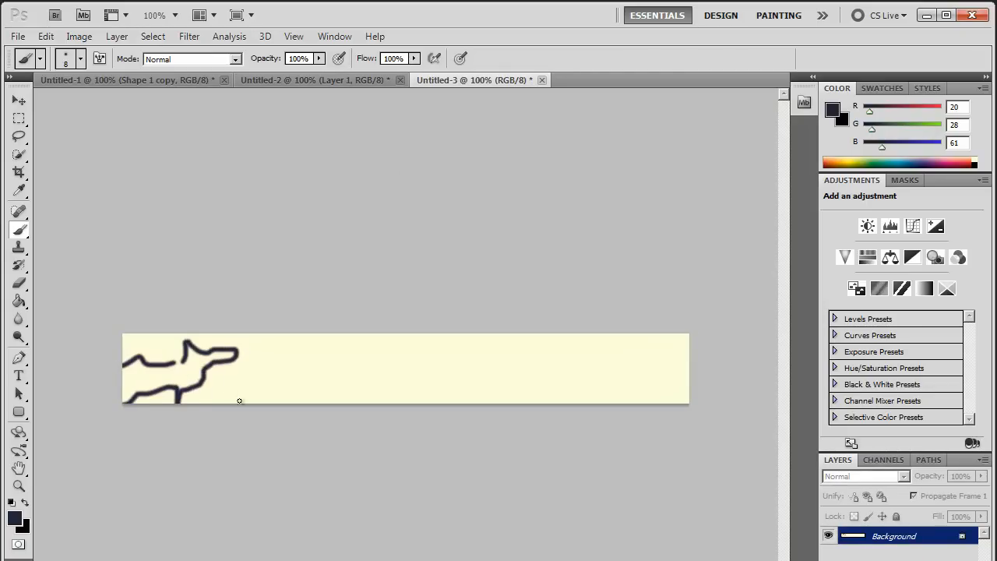
click(192, 358)
- Hand-letter "OFFER MOOSE!!" across the rest of the blank banner with the brush and add a mouth to the moose
mouse_move(281, 352)
mouse_down()
mouse_move(300, 390)
mouse_move(318, 366)
mouse_move(329, 390)
mouse_move(344, 360)
mouse_up()
mouse_move(328, 372)
mouse_down()
mouse_move(368, 388)
mouse_move(368, 375)
mouse_up()
mouse_move(350, 360)
mouse_down()
mouse_move(366, 359)
mouse_move(377, 396)
mouse_up()
mouse_move(380, 357)
mouse_down()
mouse_move(393, 388)
mouse_move(438, 352)
mouse_move(454, 382)
mouse_up()
drag(477, 350, 472, 383)
mouse_move(484, 360)
mouse_down()
mouse_move(513, 363)
mouse_move(530, 385)
mouse_up()
mouse_move(578, 359)
mouse_down()
mouse_move(613, 385)
mouse_move(610, 370)
mouse_up()
drag(577, 357, 651, 364)
click(634, 375)
click(652, 375)
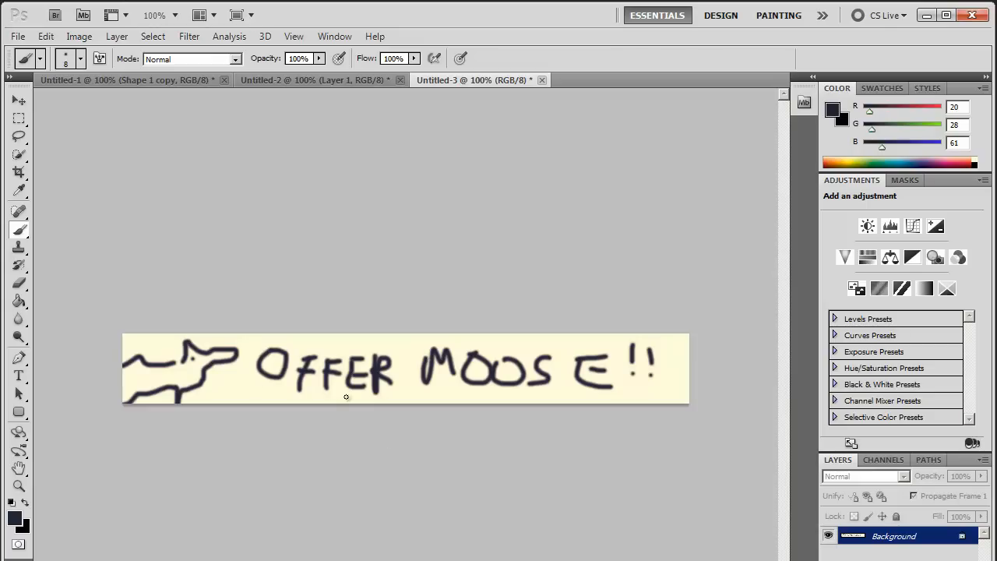
drag(188, 366, 204, 372)
- Compare the hand-drawn sketch with the finished JOIN NOW banner and return to the SIGN UP NOW document
click(274, 78)
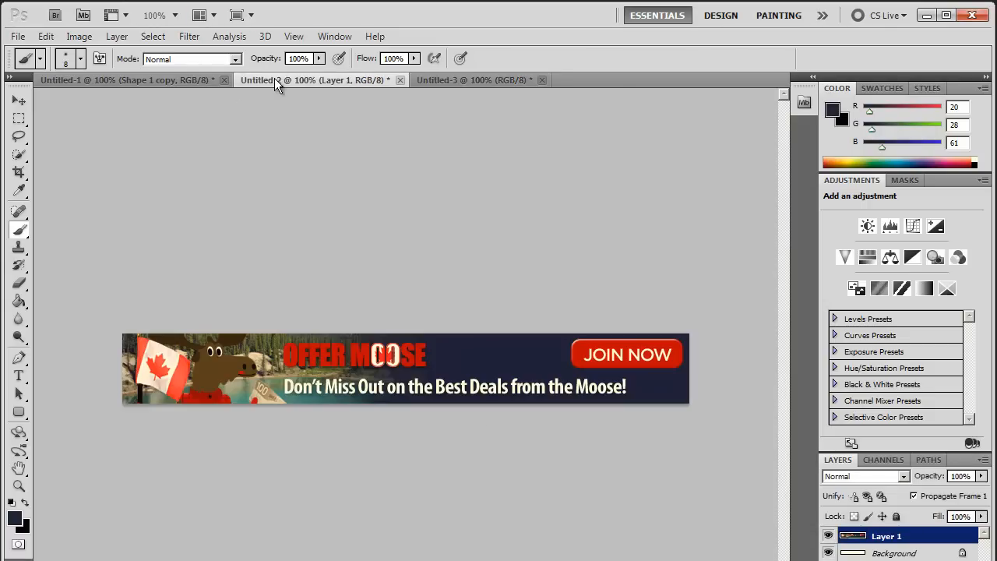
click(477, 81)
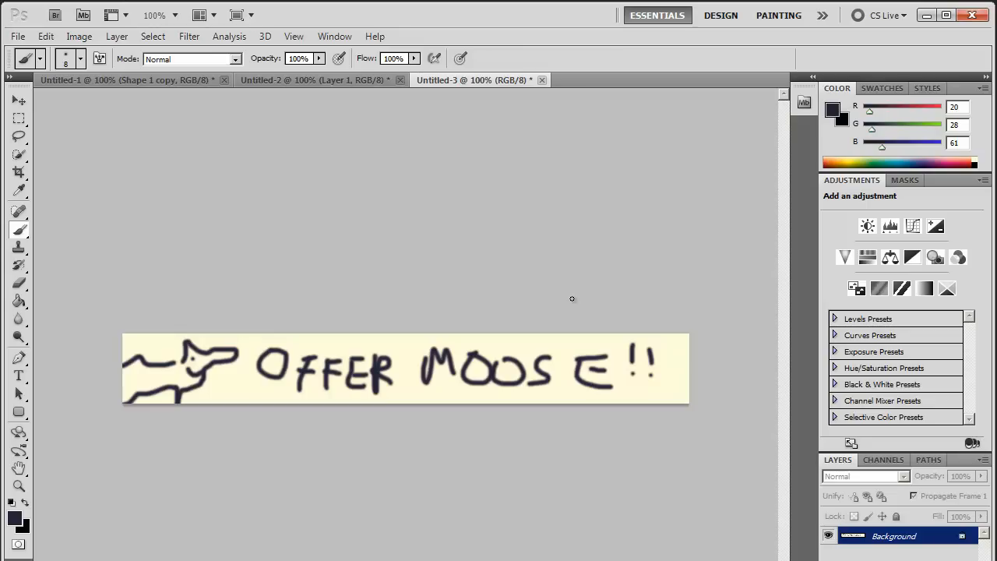
click(337, 79)
click(463, 80)
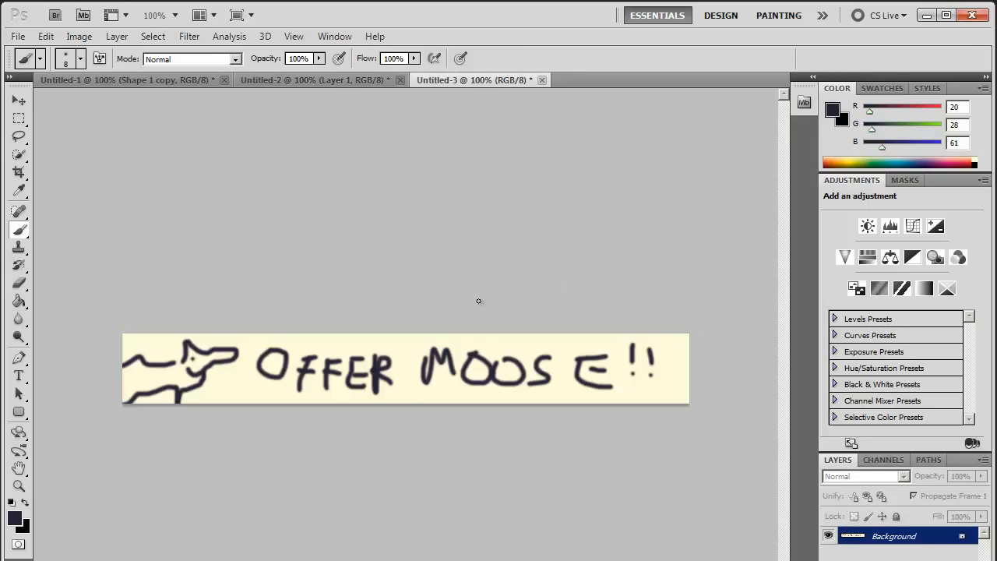
click(332, 80)
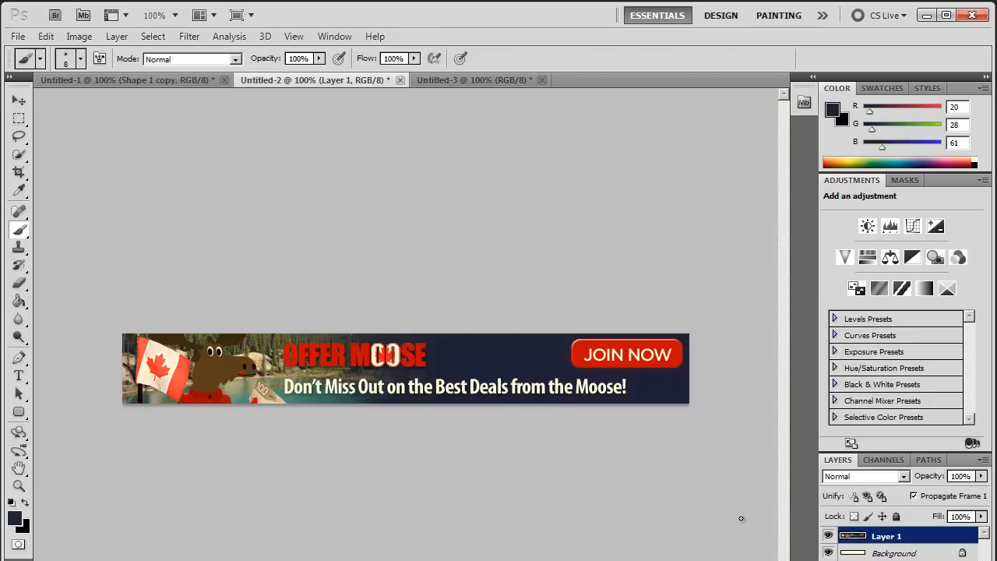
click(153, 82)
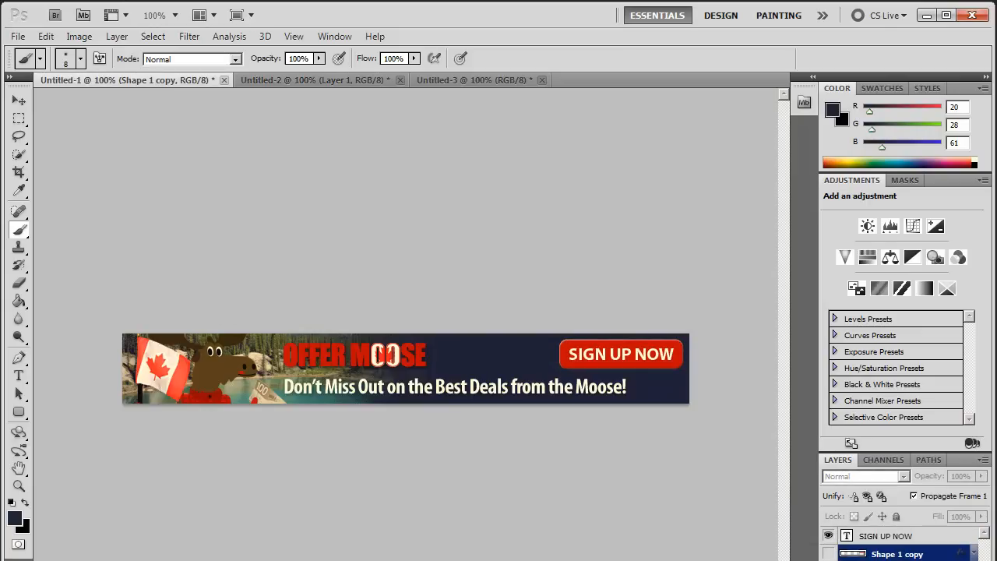
- Preview the SIGN UP NOW button animation and hide the Shape 1 copy layer in the selected frame
key(space)
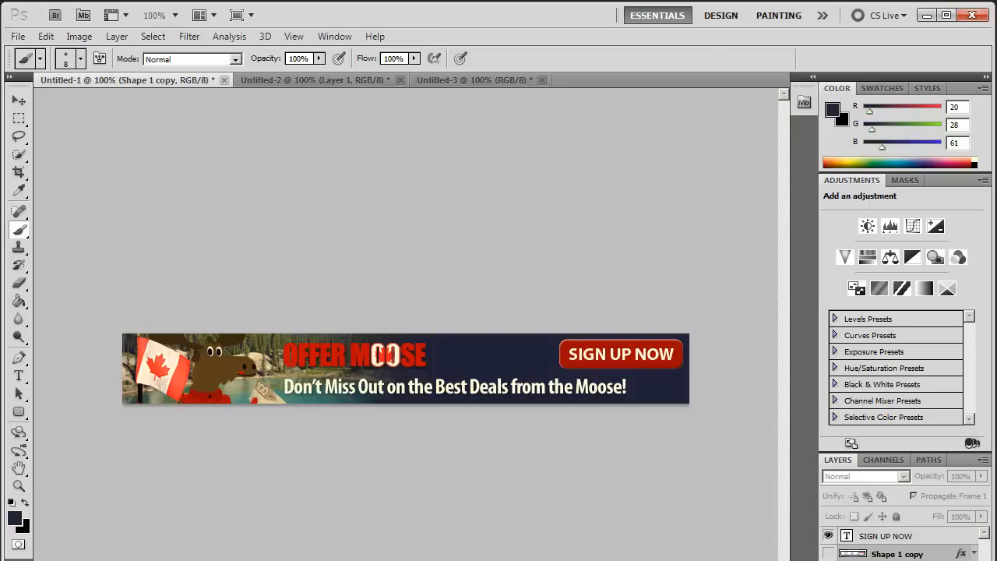
key(space)
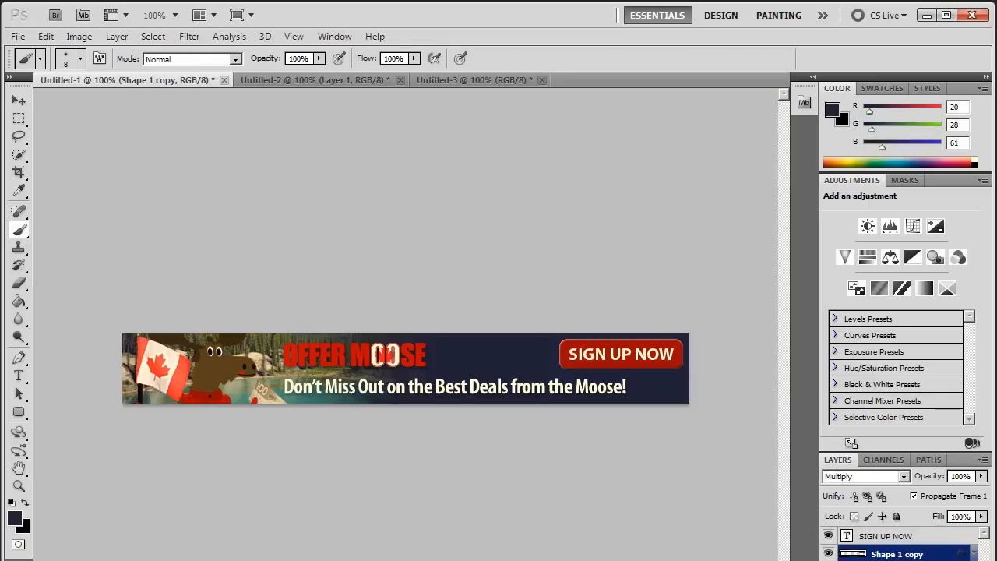
click(828, 553)
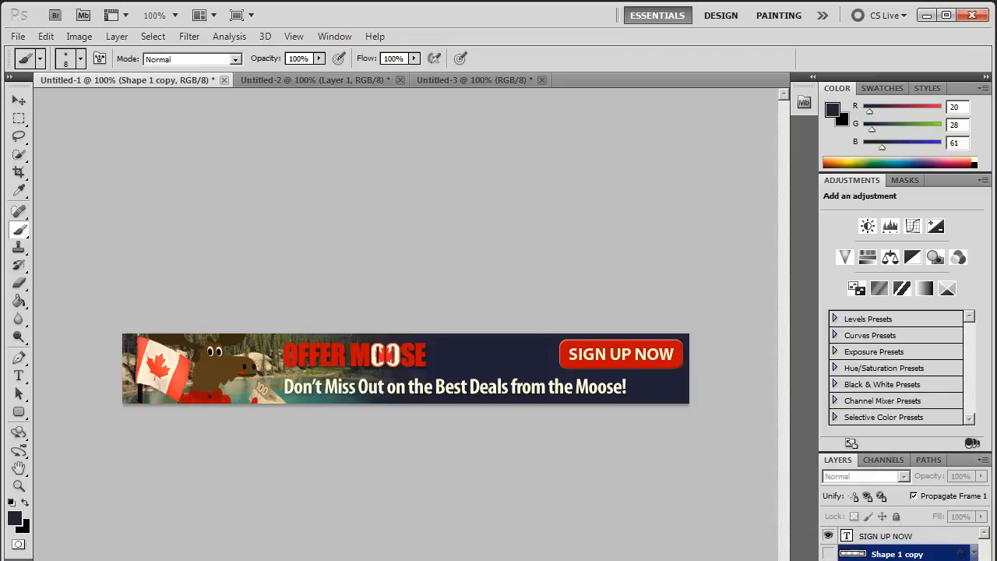
key(space)
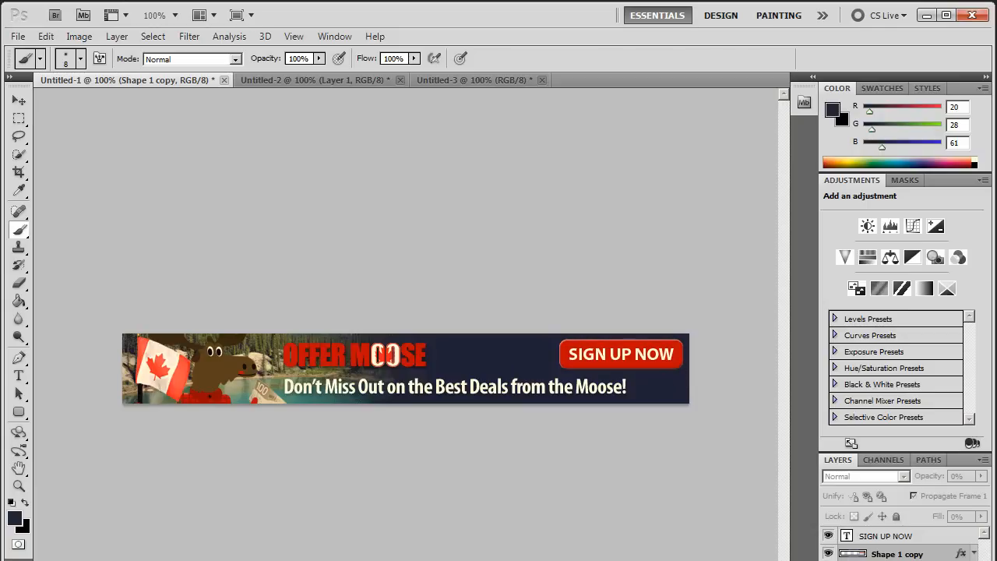
key(space)
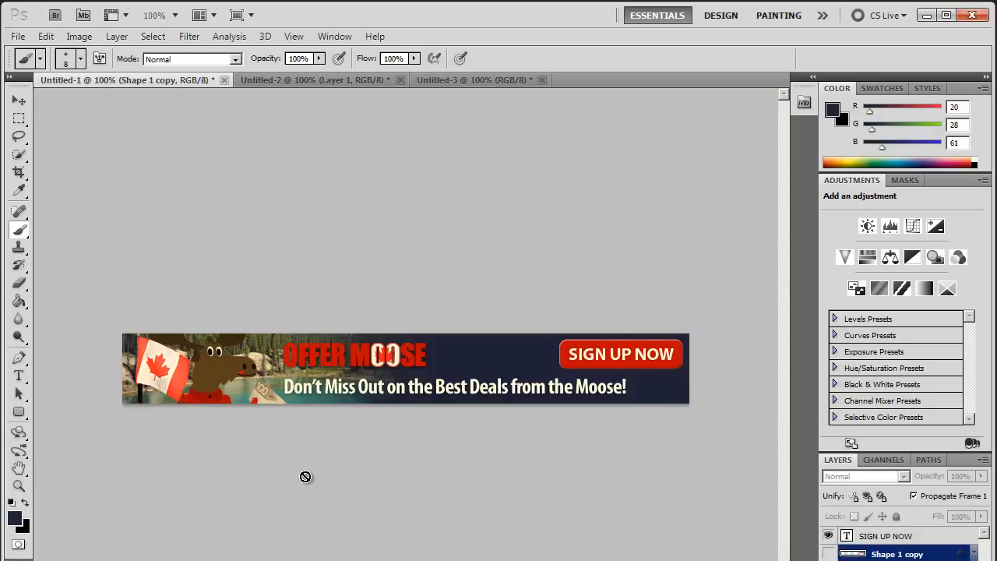
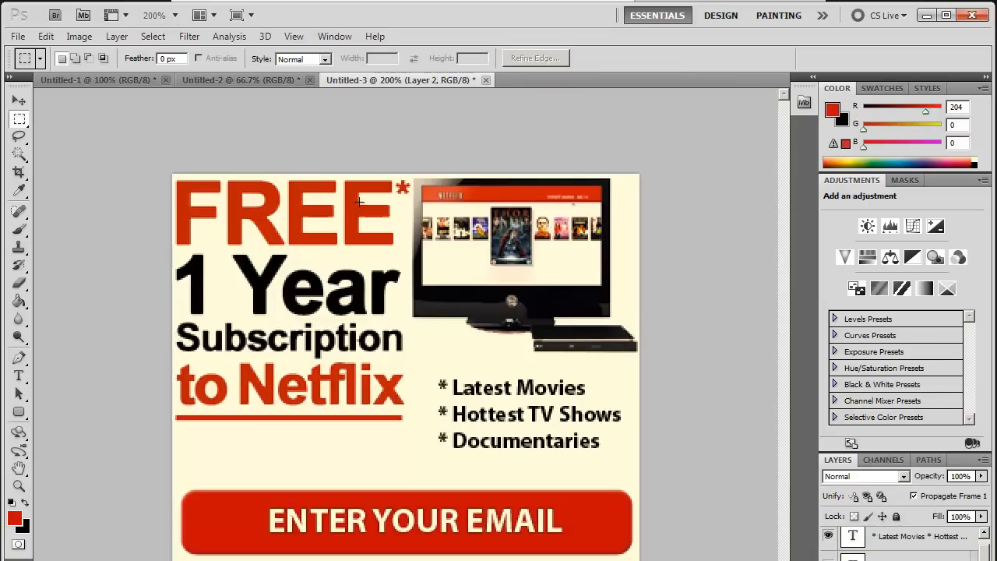
- Erase the red asterisk beside FREE on the Netflix banner and move the headline text block down slightly
scroll(904, 547, down, 3)
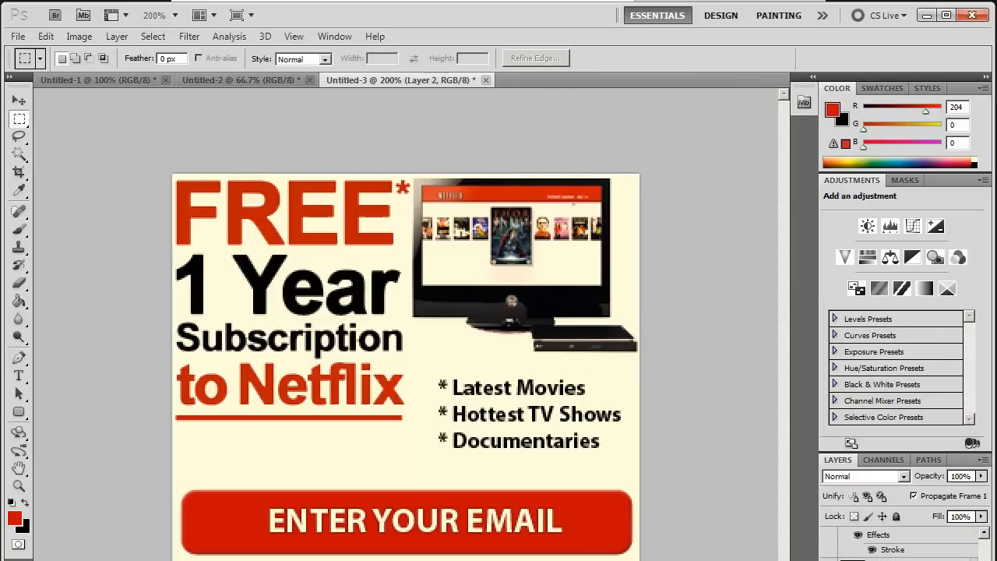
drag(395, 172, 413, 204)
key(Delete)
key(ctrl+d)
key(ctrl+minus)
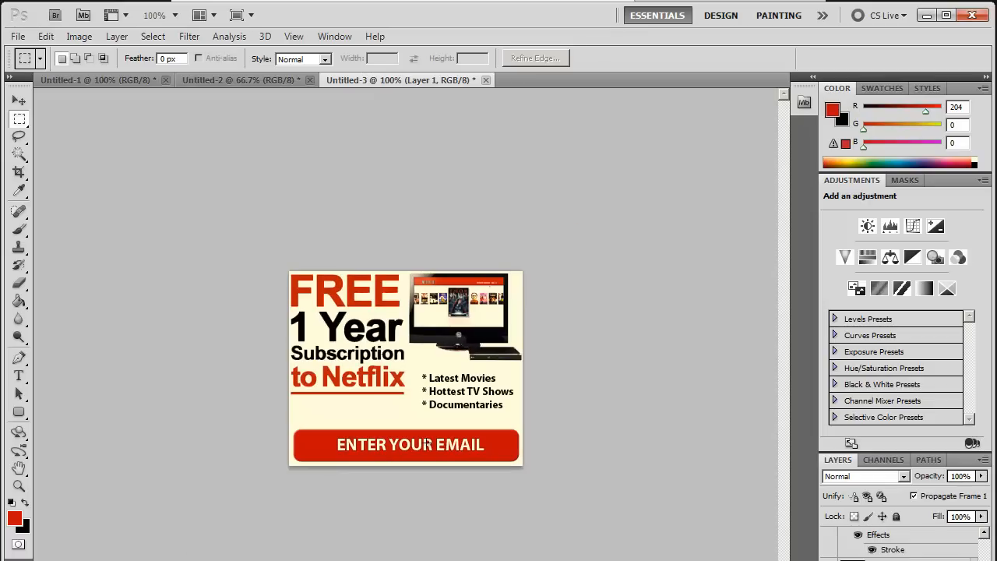
click(19, 101)
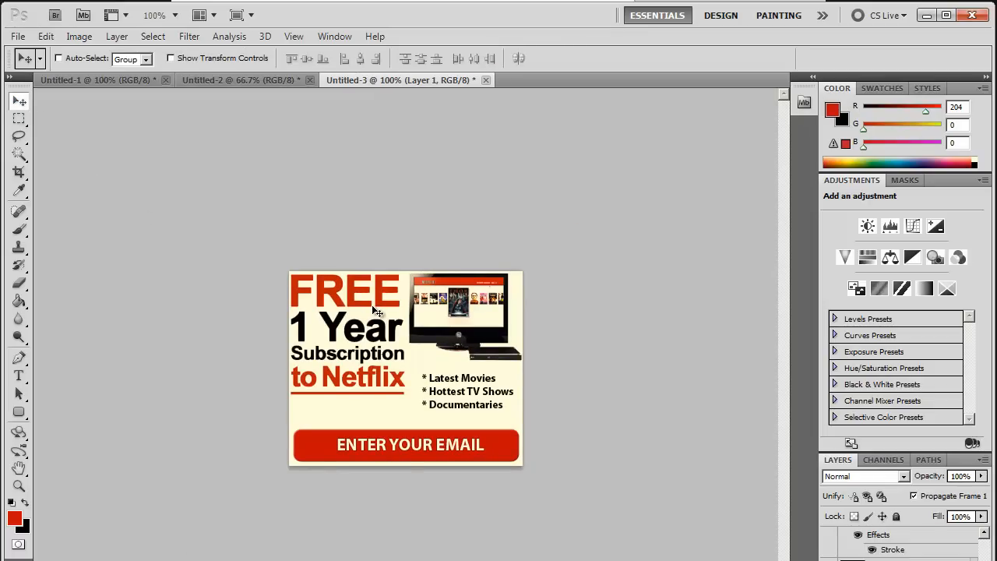
drag(375, 338, 374, 351)
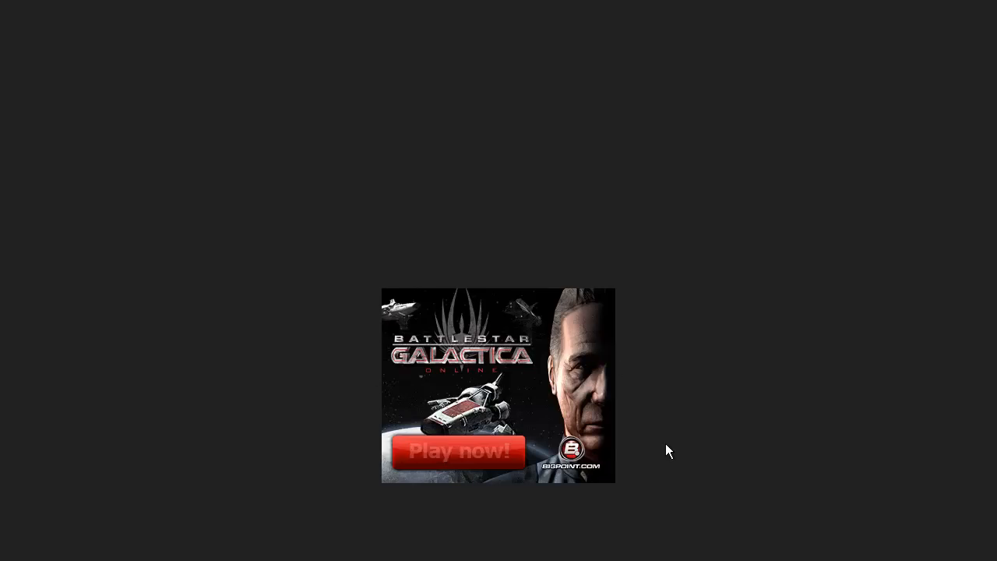
- Copy the Battlestar Galactica Online banner image from the browser and switch back to Photoshop
right_click(553, 395)
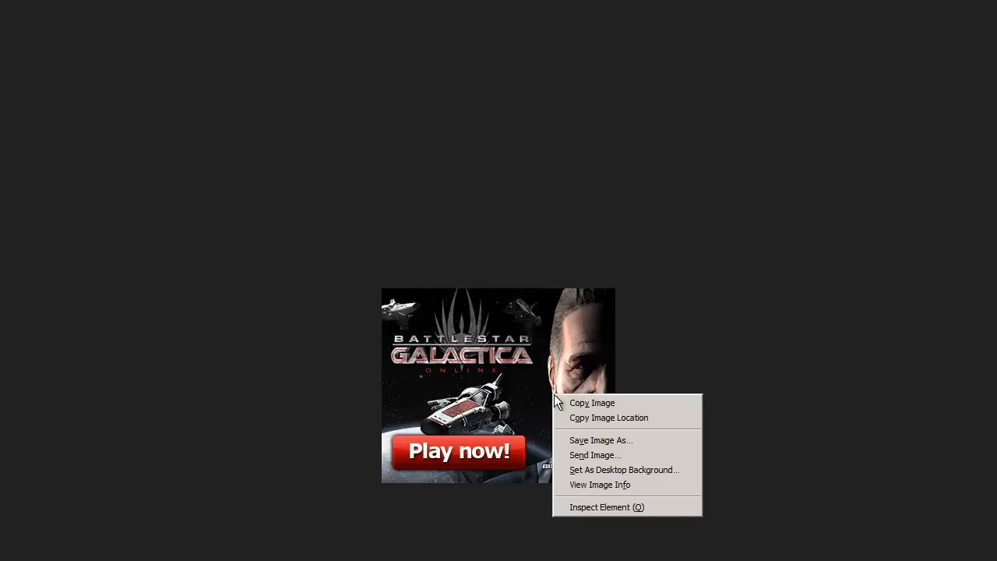
click(621, 403)
key(alt+Tab)
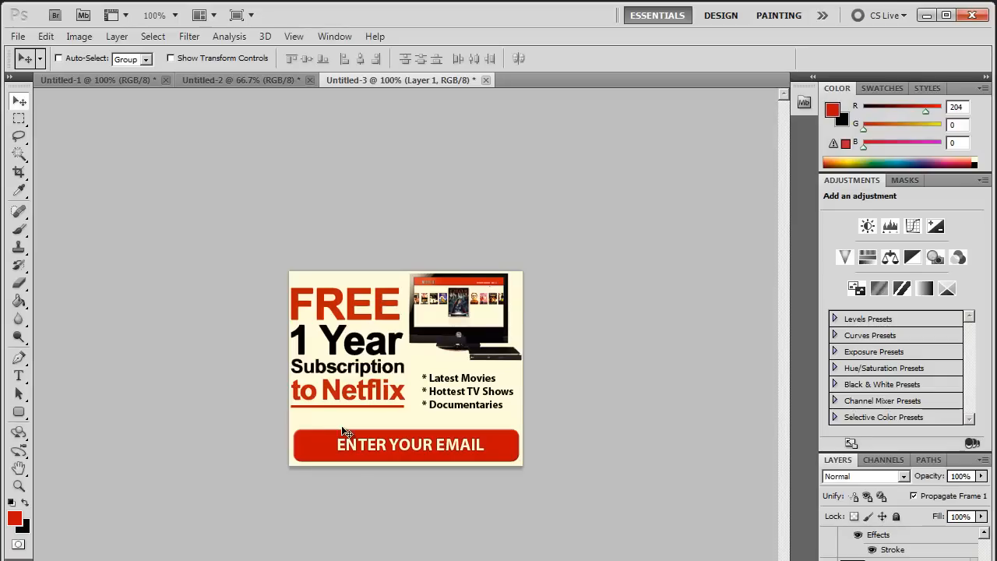
- Create a 300 x 250 pixel RGB document with a white background and paste the Battlestar Galactica Online banner into it
click(122, 80)
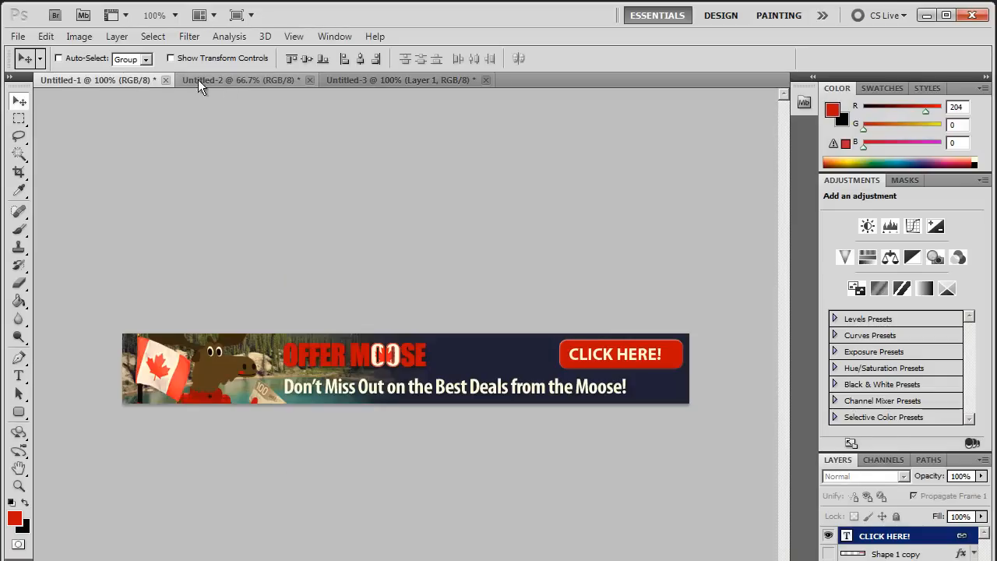
click(23, 36)
key(ctrl+n)
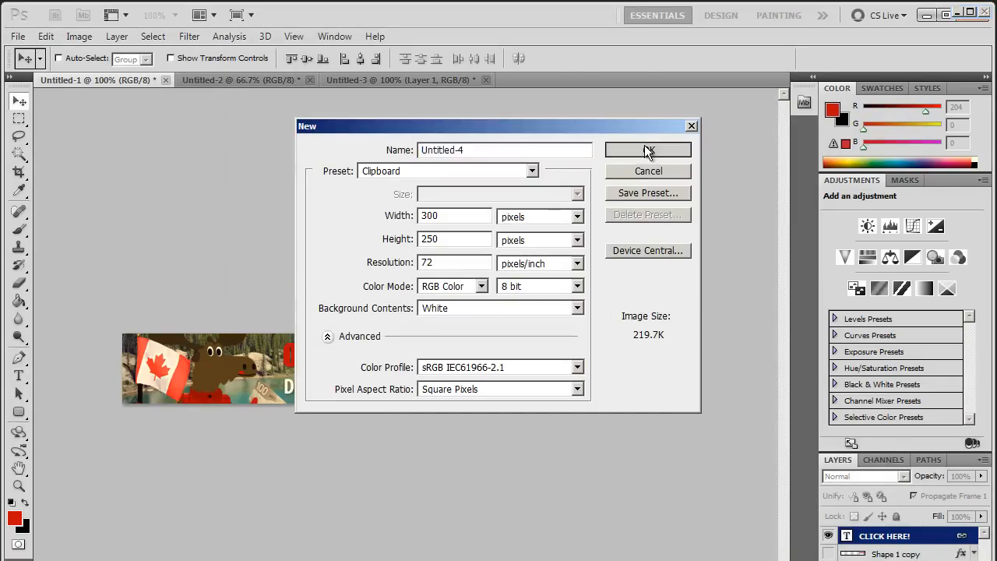
click(628, 150)
key(ctrl+v)
key(ctrl+plus)
key(m)
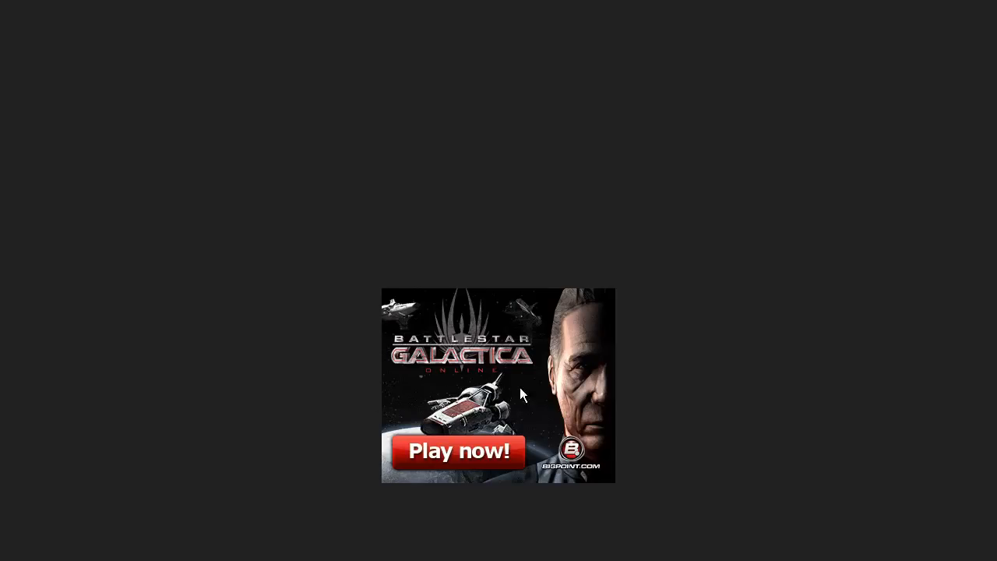
- Copy the Battlestar Galactica banner image again from the browser and paste it as a second layer in the new document
right_click(550, 392)
click(601, 413)
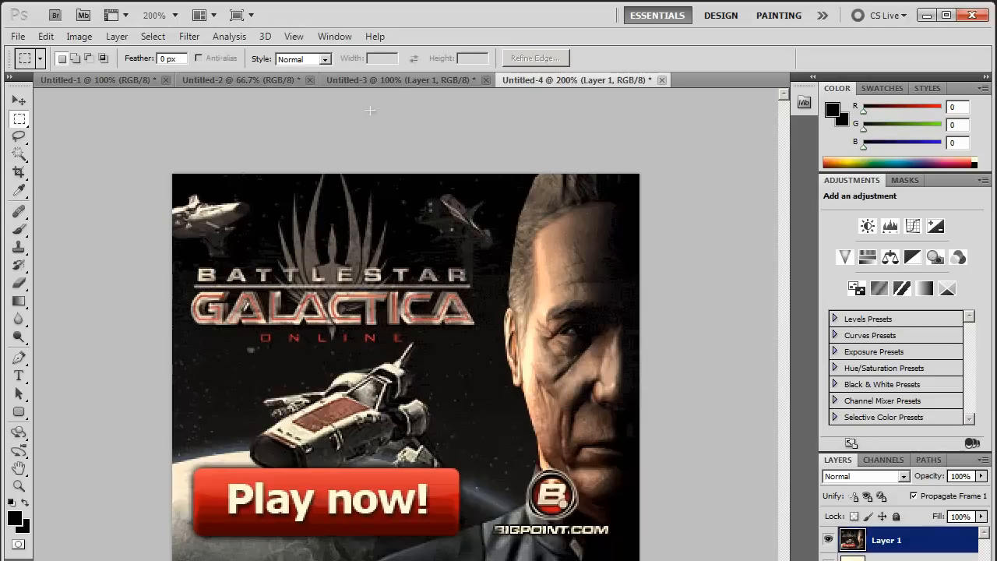
key(ctrl+v)
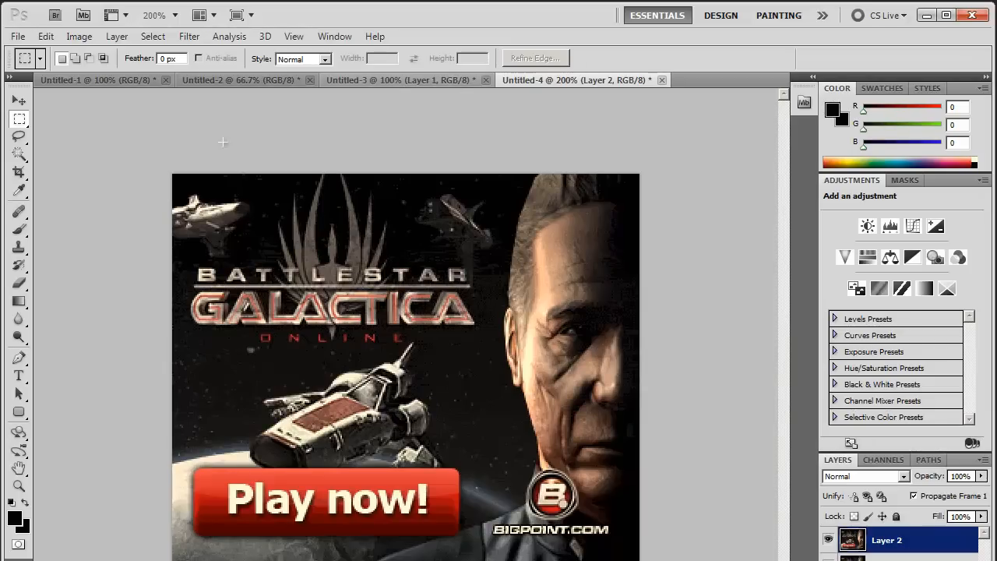
- Fade the lower part of the banner to black with upward linear gradients, covering the Play now! button and the Bigpoint logo
click(18, 101)
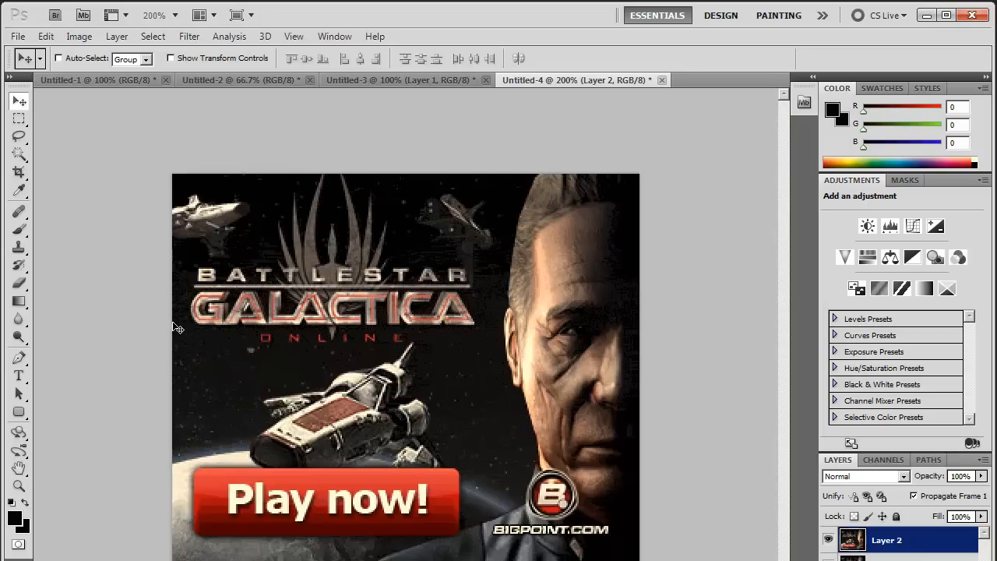
click(19, 119)
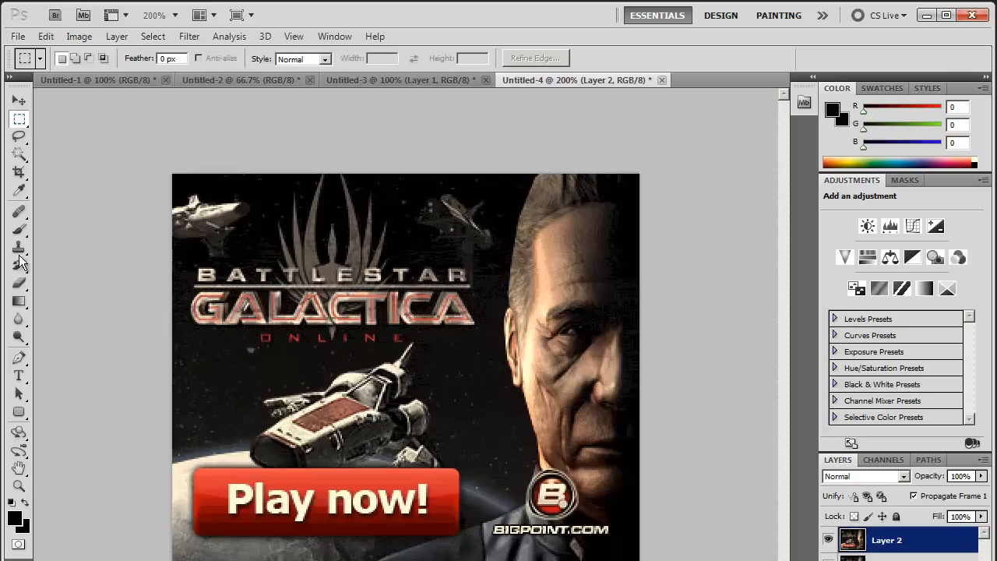
click(22, 303)
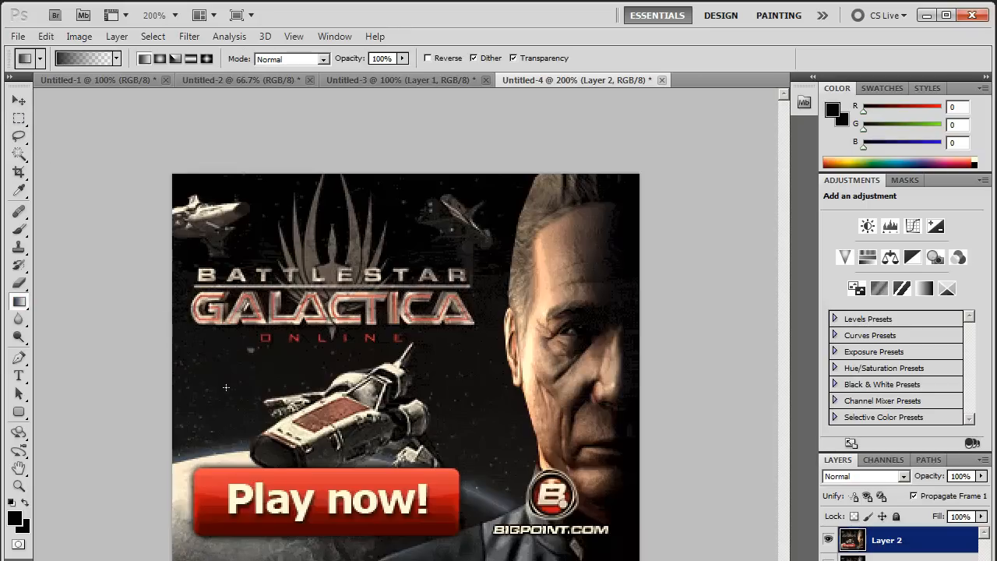
drag(428, 536, 428, 428)
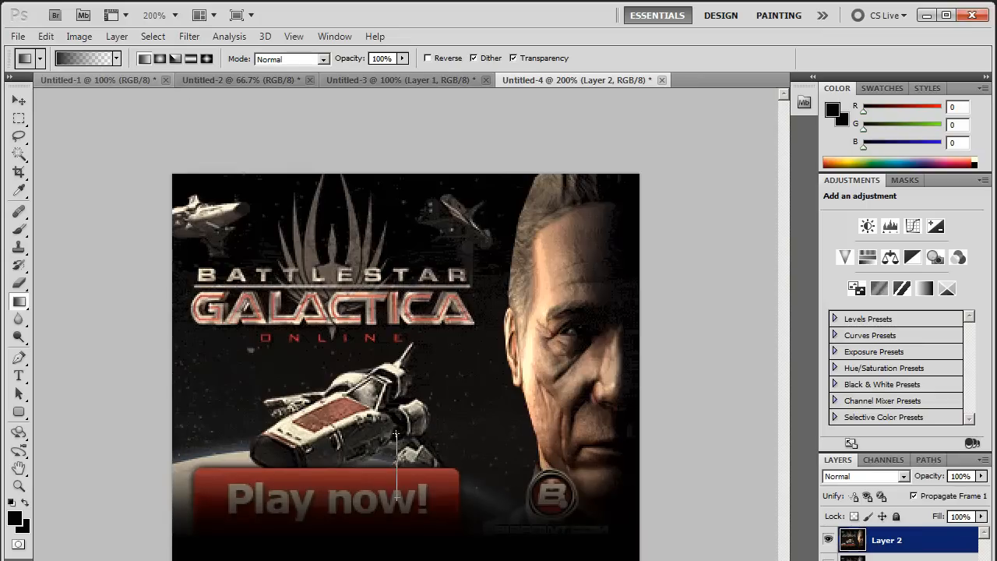
drag(396, 434, 396, 432)
drag(395, 481, 395, 416)
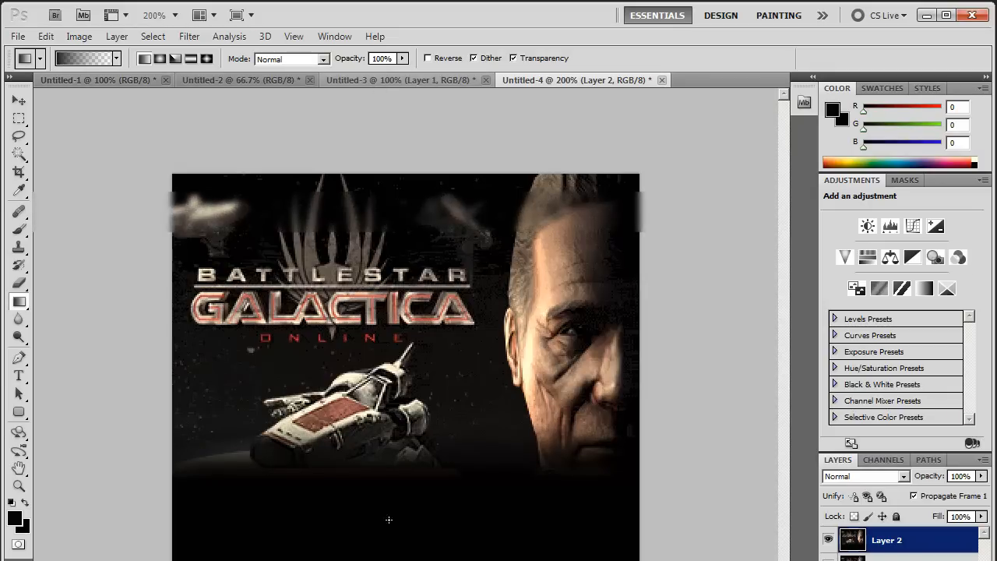
- Bring the red CLICK HERE! button from another banner document into the Battlestar banner and place it over the blacked-out lower area
click(263, 77)
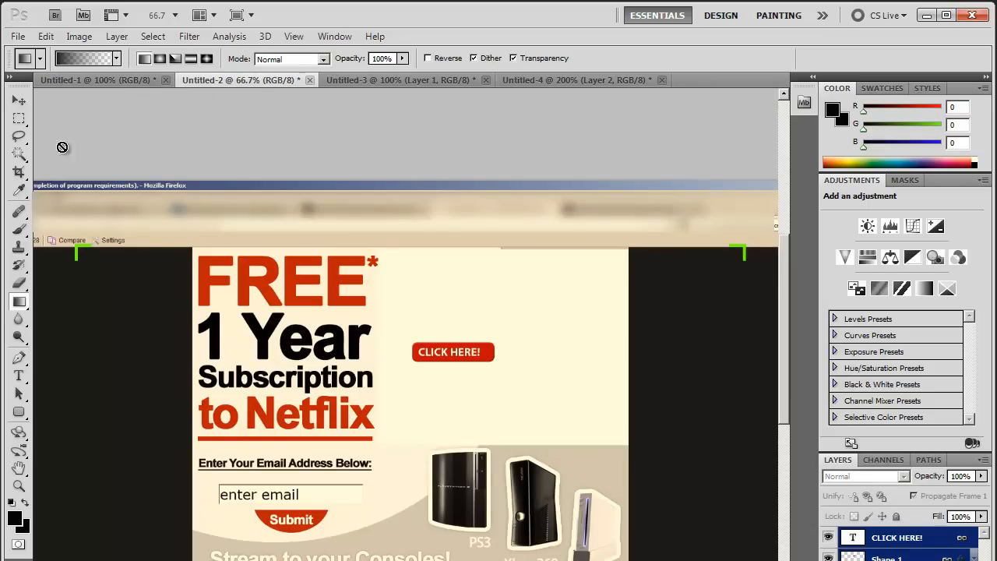
click(19, 100)
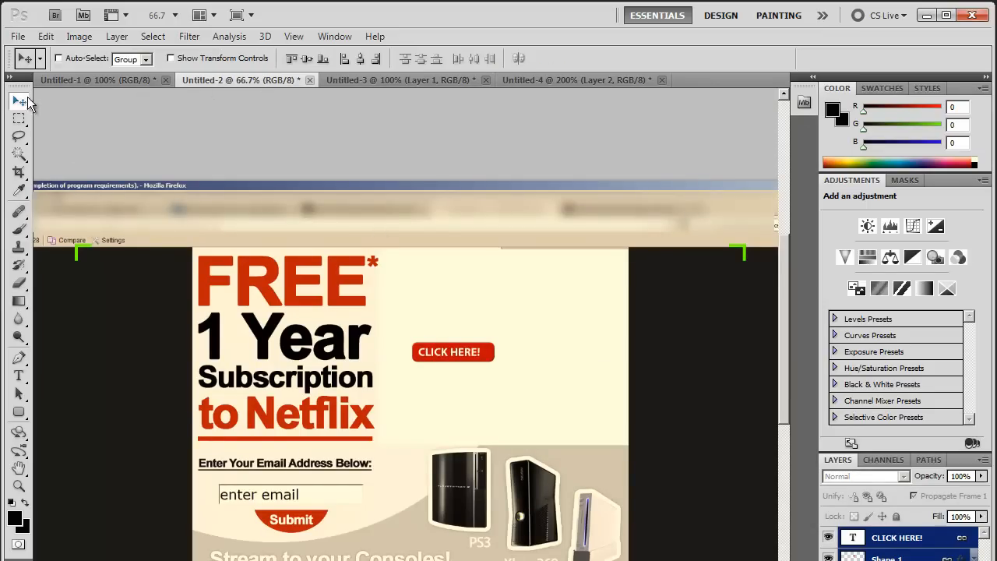
click(116, 78)
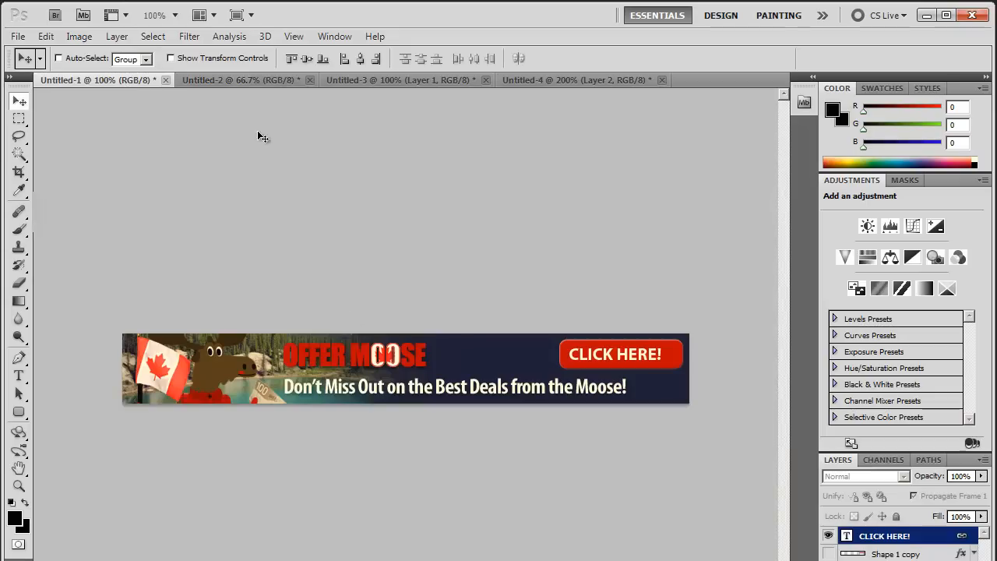
click(554, 80)
drag(457, 461, 474, 522)
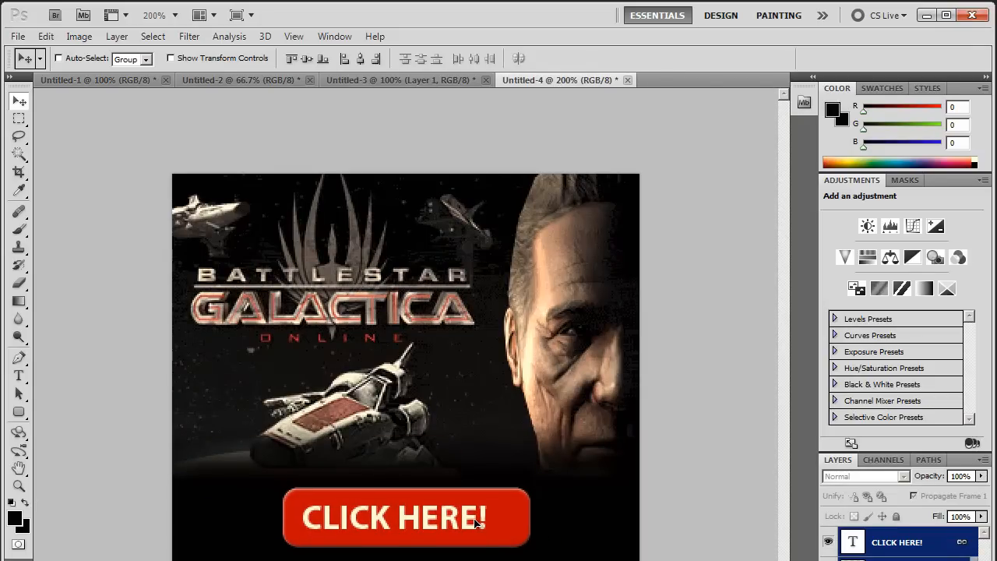
click(102, 79)
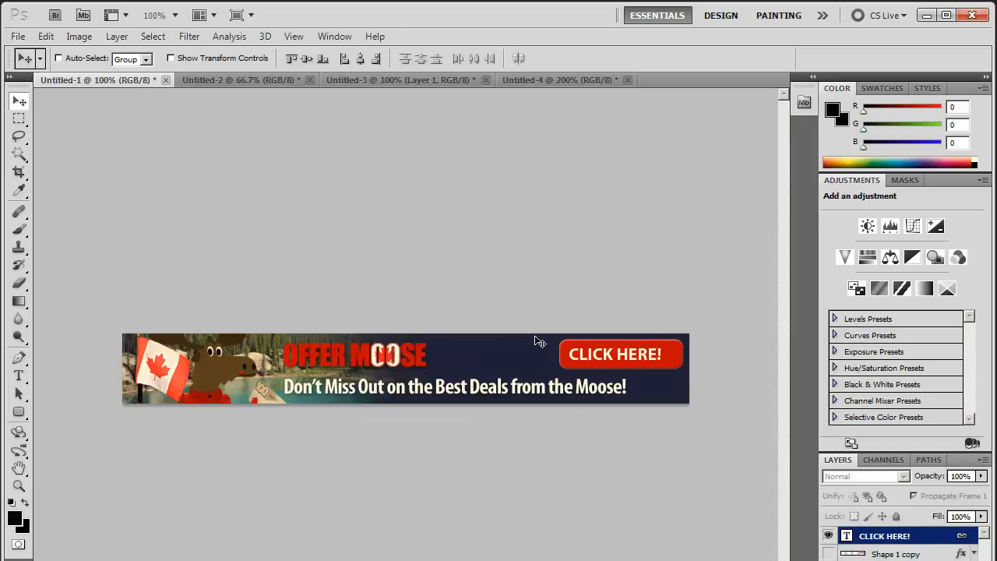
click(529, 79)
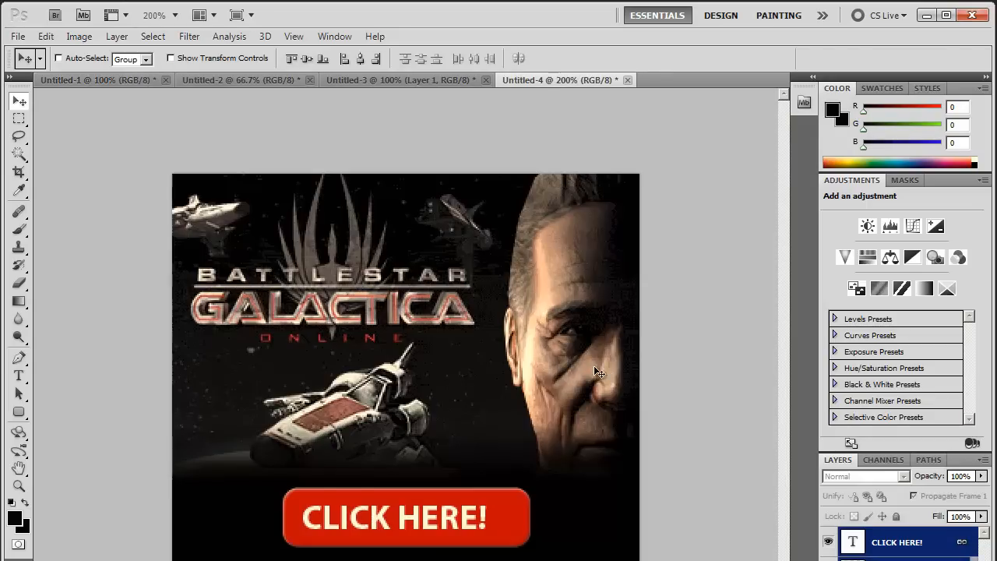
- Move the CLICK HERE! text slightly right and up so it sits centred within the red button
double_click(854, 543)
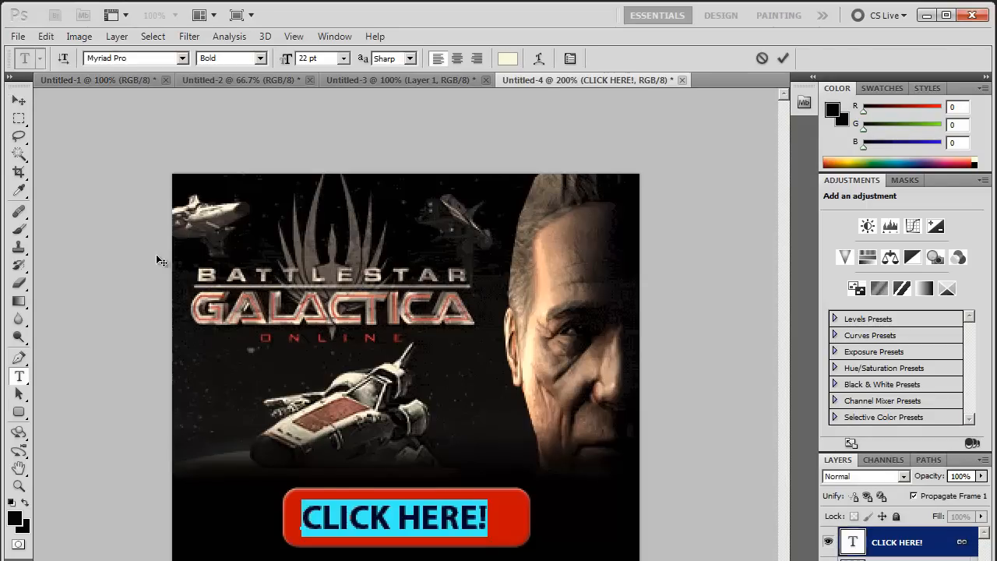
click(21, 101)
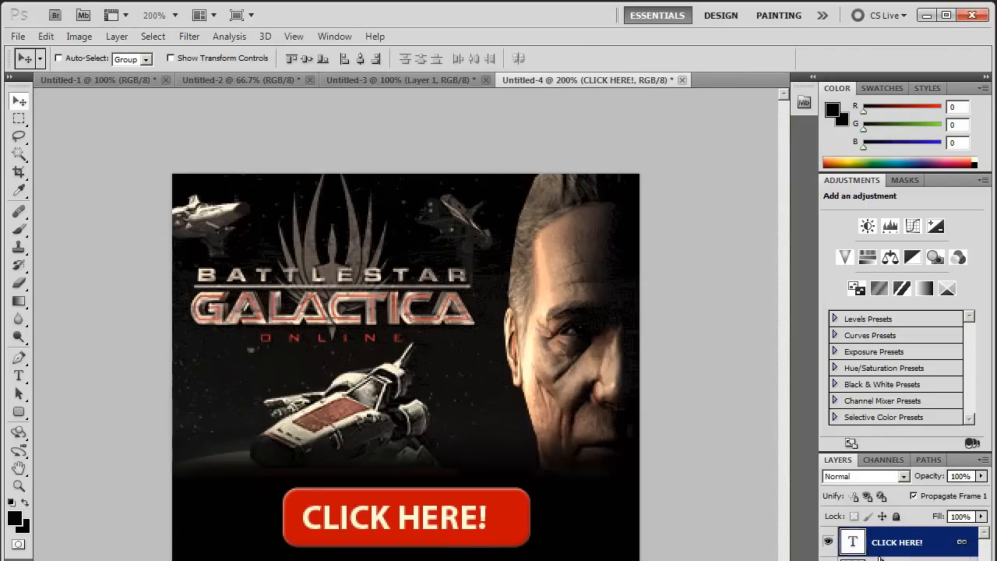
double_click(854, 543)
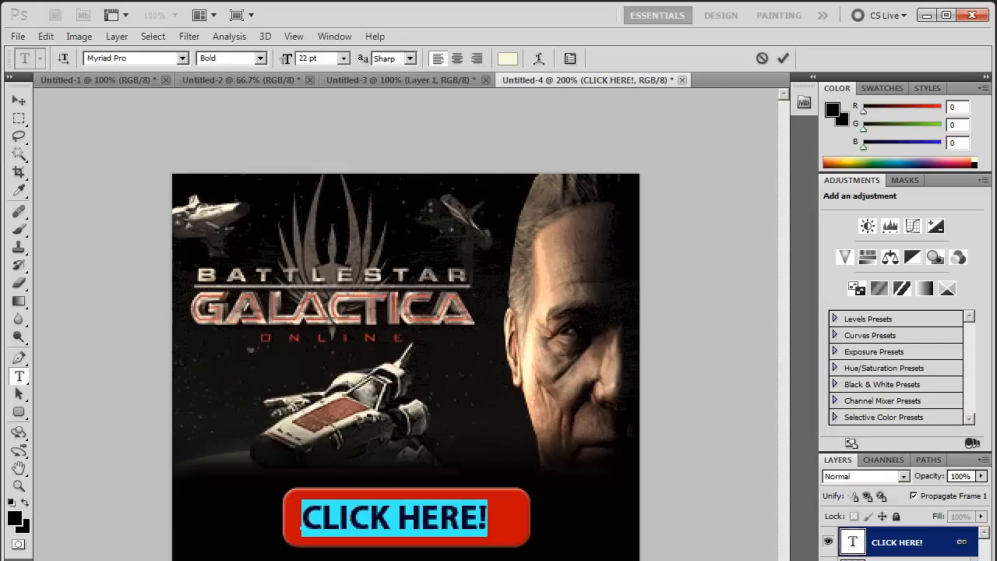
click(19, 102)
drag(349, 493, 370, 493)
key(Up)
key(Left)
key(Left)
key(Left)
key(Up)
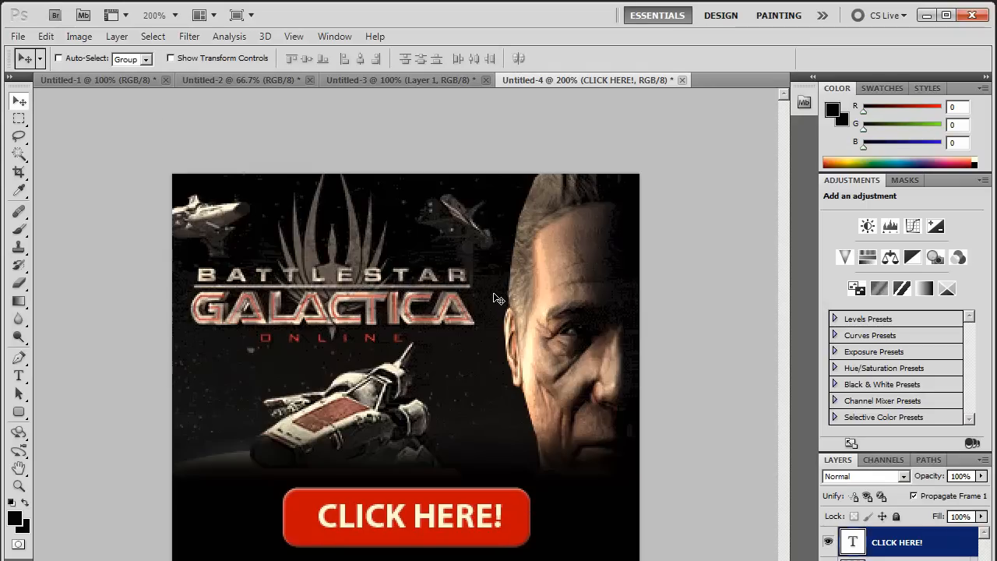
- Merge the CLICK HERE! text layer and the Shape 1 layer into a single button layer
key(ctrl+minus)
key(ctrl+plus)
key(ctrl+minus)
key(ctrl+plus)
click(904, 559)
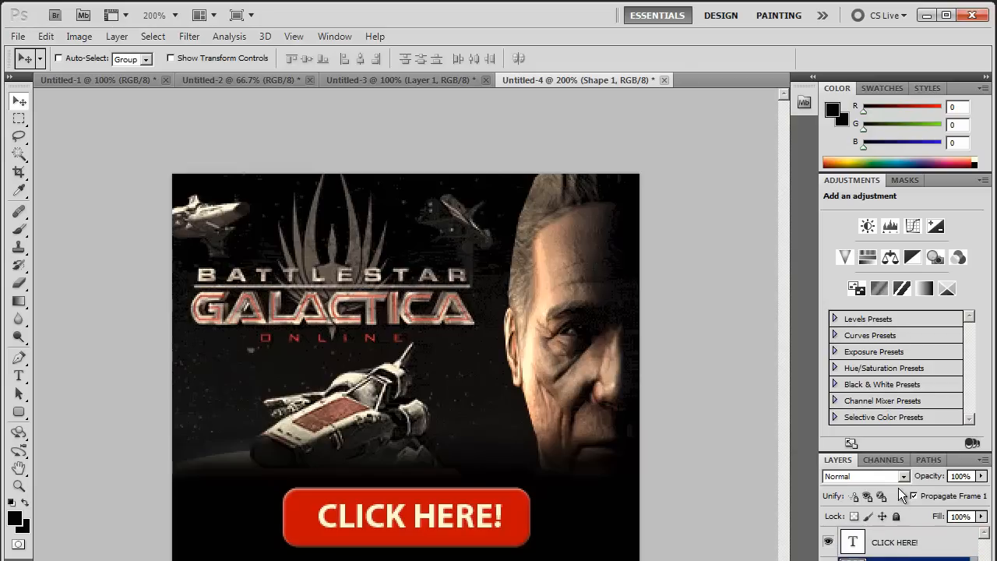
shift+click(919, 547)
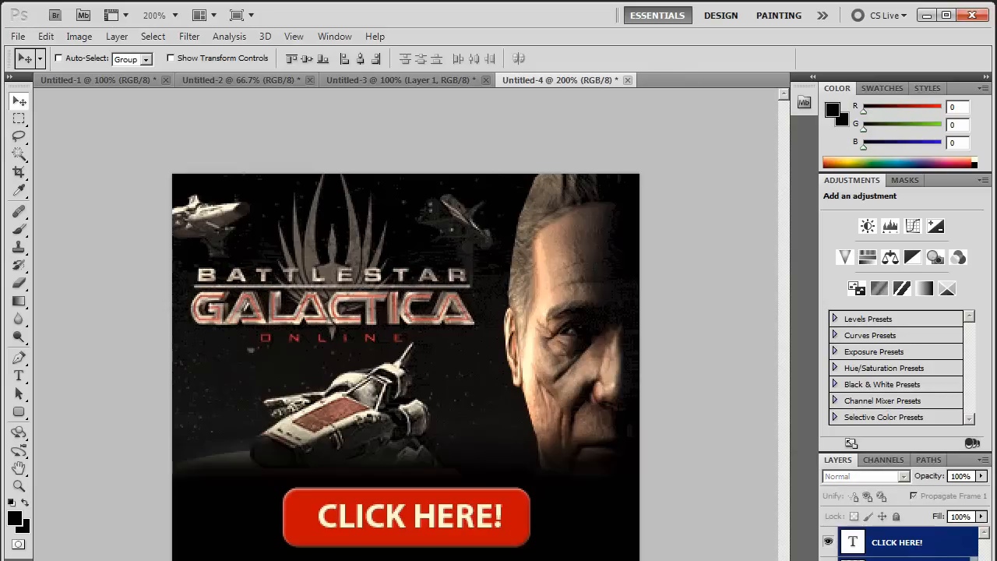
key(ctrl+e)
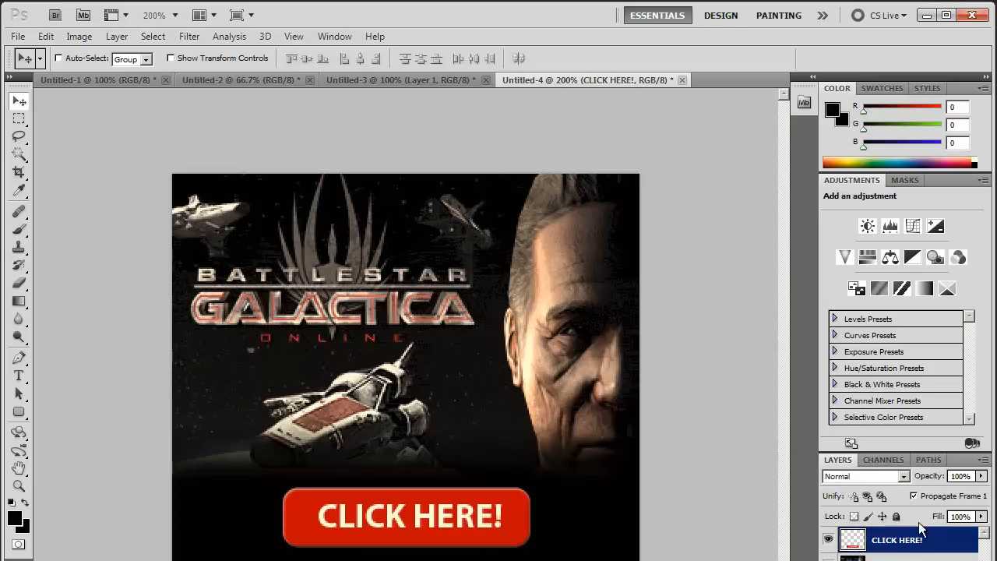
- Step through the blend modes for the merged CLICK HERE! layer and set it to Luminosity for a grey button
click(906, 476)
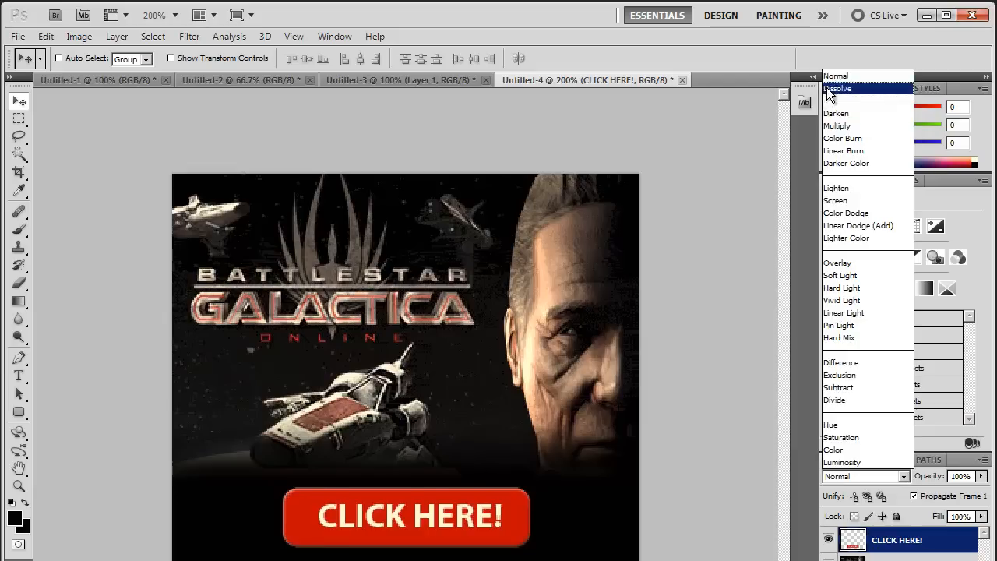
click(827, 88)
key(Down)
key(Down)
key(Down)
key(Down)
key(Down)
key(Down)
key(Down)
key(Down)
key(Down)
key(Down)
key(Down)
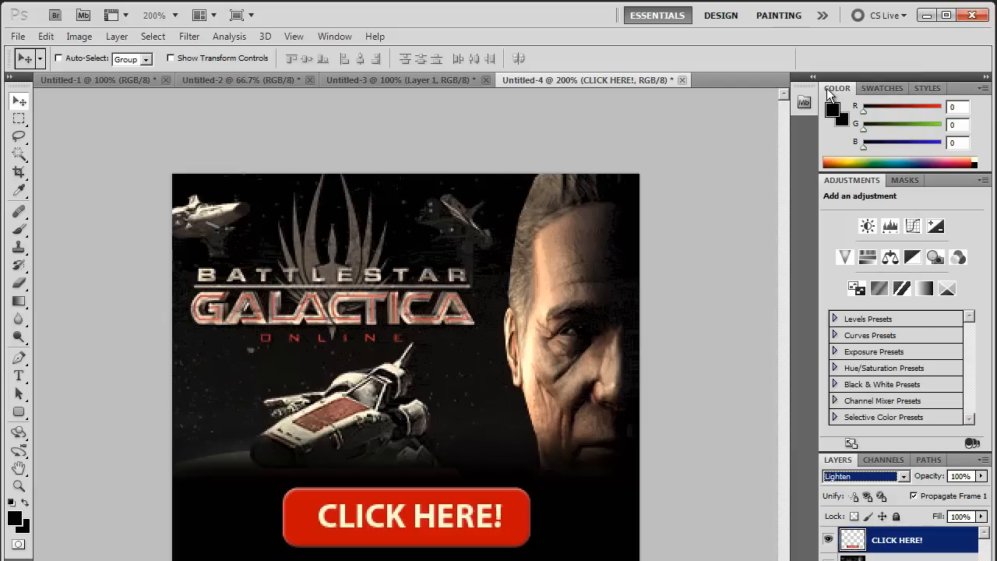
key(Down)
key(Down)
key(Down)
key(Down)
key(Down)
key(Down)
key(Down)
key(Down)
key(Down)
key(Down)
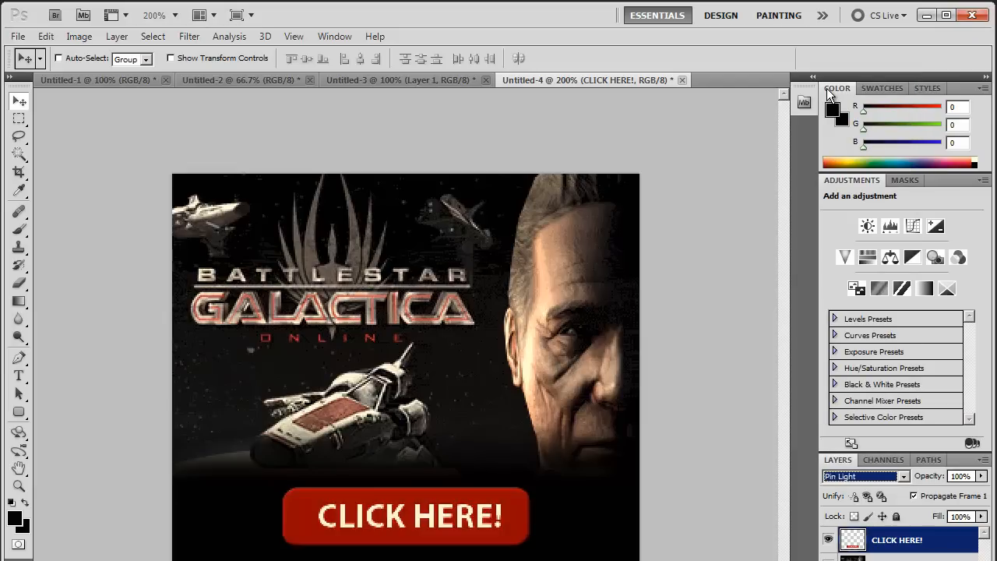
key(Down)
key(Down)
key(Down)
key(Down)
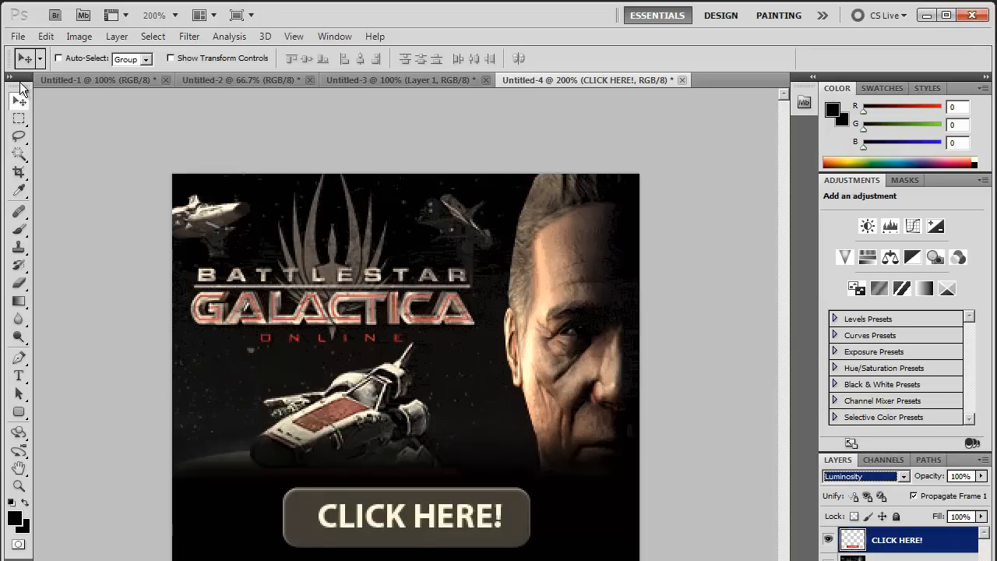
- Duplicate the grey CLICK HERE! layer and set the copy's blend mode to Normal
click(891, 544)
key(ctrl+j)
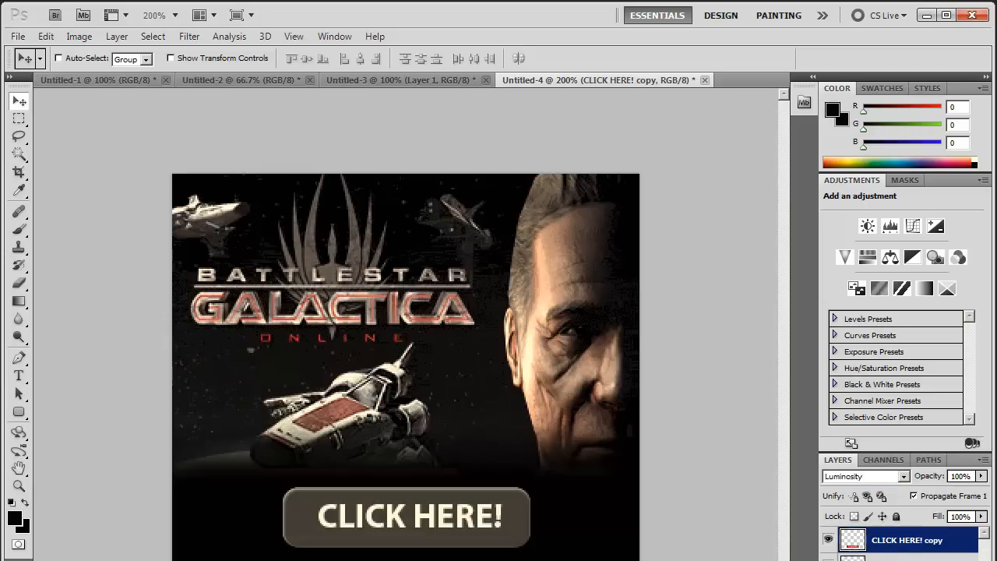
click(904, 477)
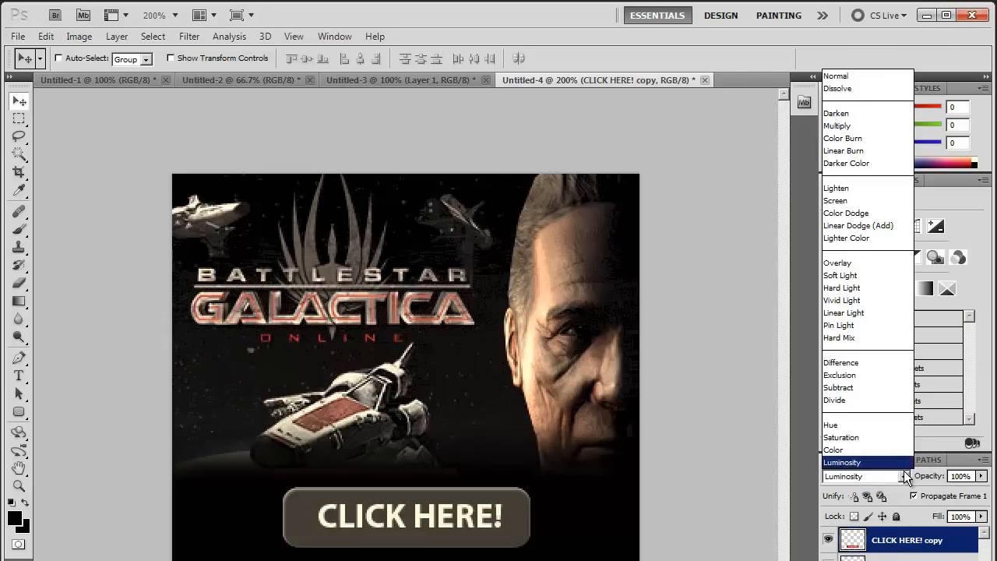
click(845, 76)
- Preview the button's red and grey flashing by toggling the visibility of the CLICK HERE! copy layer, and leave it hidden
click(829, 540)
click(828, 540)
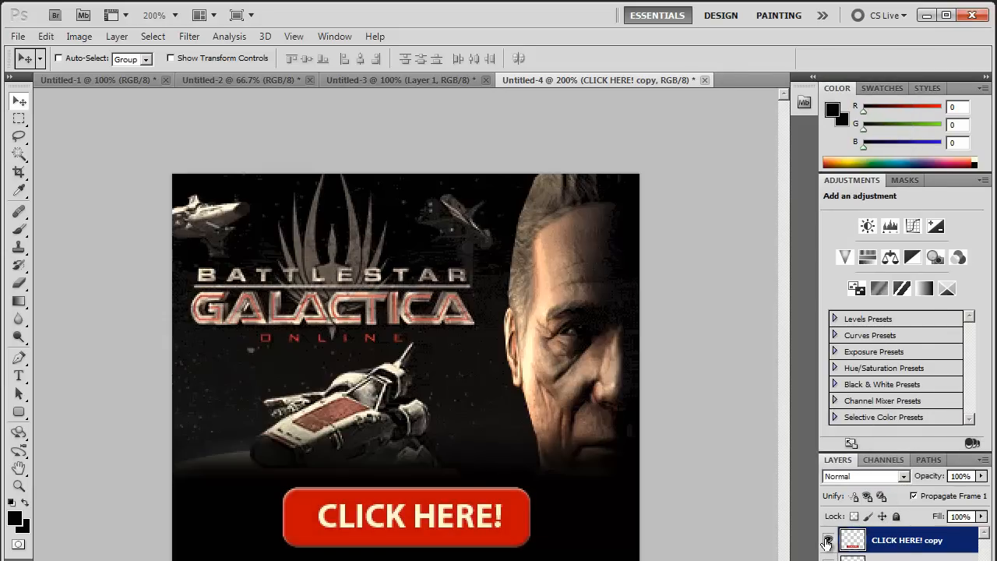
key(ctrl+minus)
click(828, 540)
click(828, 540)
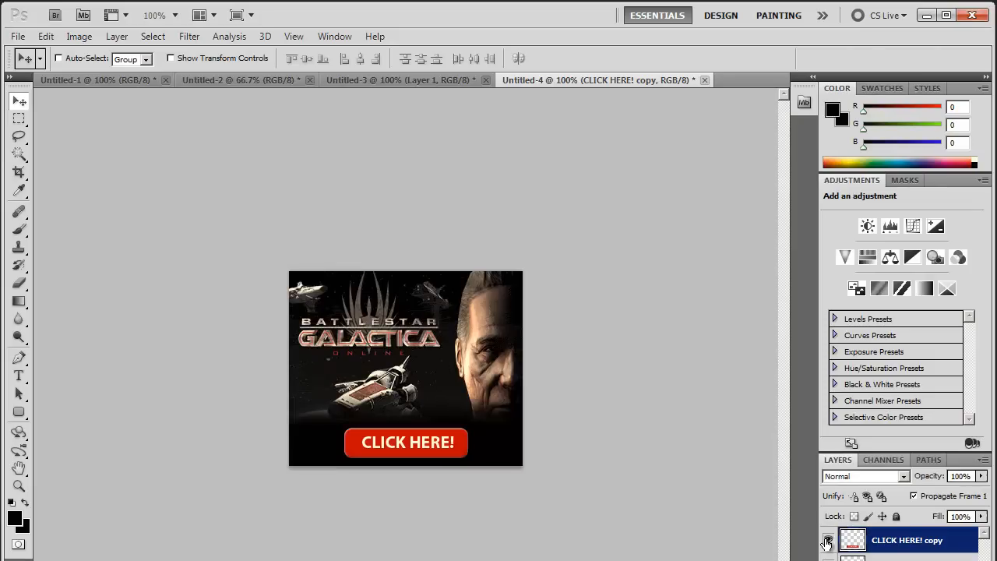
click(827, 540)
click(827, 540)
click(827, 541)
click(828, 540)
click(827, 540)
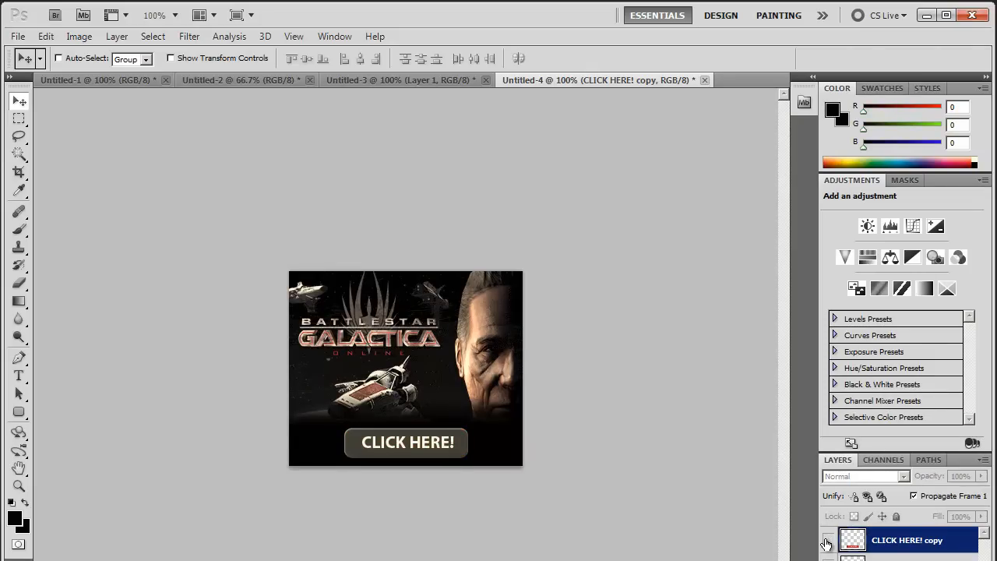
- Marquee-select the small spaceship in the banner's upper-left corner and make Layer 1 the active layer
key(ctrl+plus)
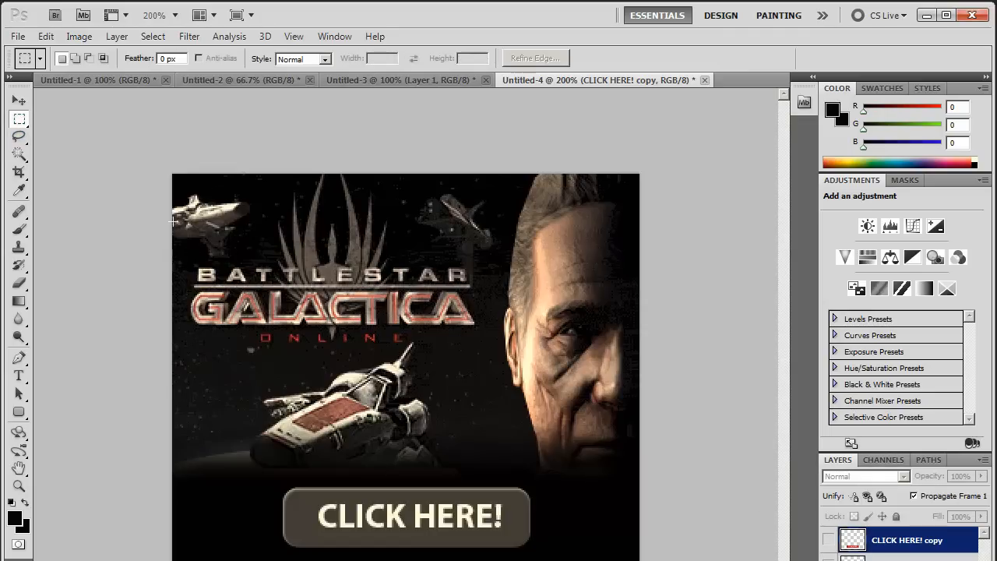
drag(167, 189, 247, 225)
click(46, 36)
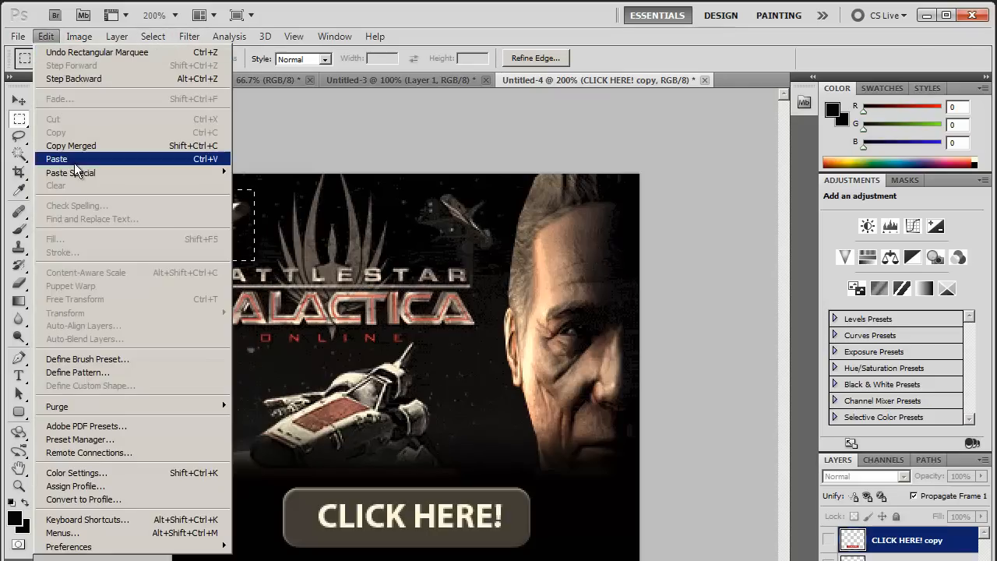
click(341, 134)
click(907, 559)
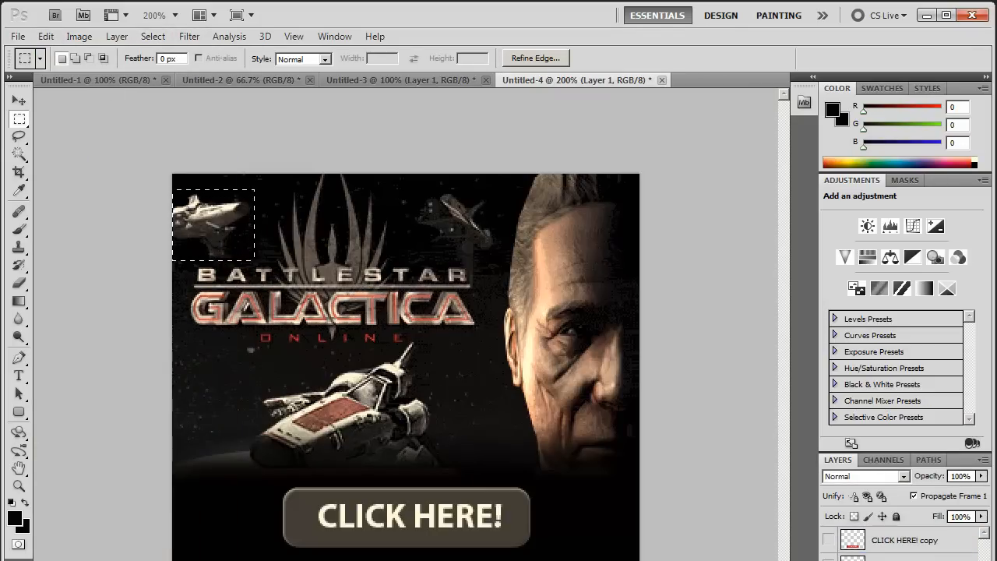
- Toggle the visibility of the layer below CLICK HERE! copy, and make the red CLICK HERE! copy layer visible
click(829, 560)
click(829, 560)
click(829, 560)
click(828, 544)
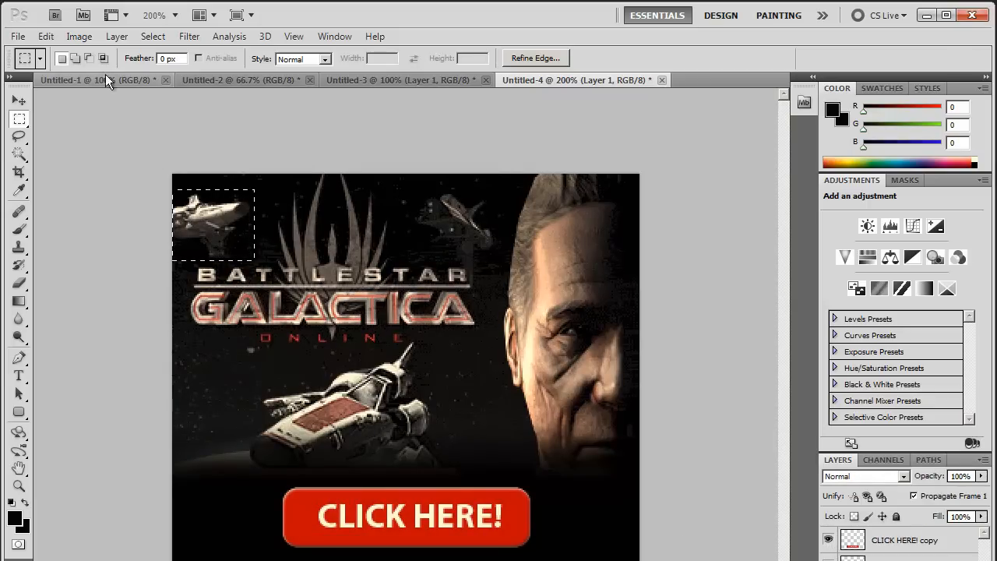
- Fill the selected upper-left spaceship area on Layer 1 with Content-Aware at 100% opacity in Normal mode
click(46, 36)
click(55, 230)
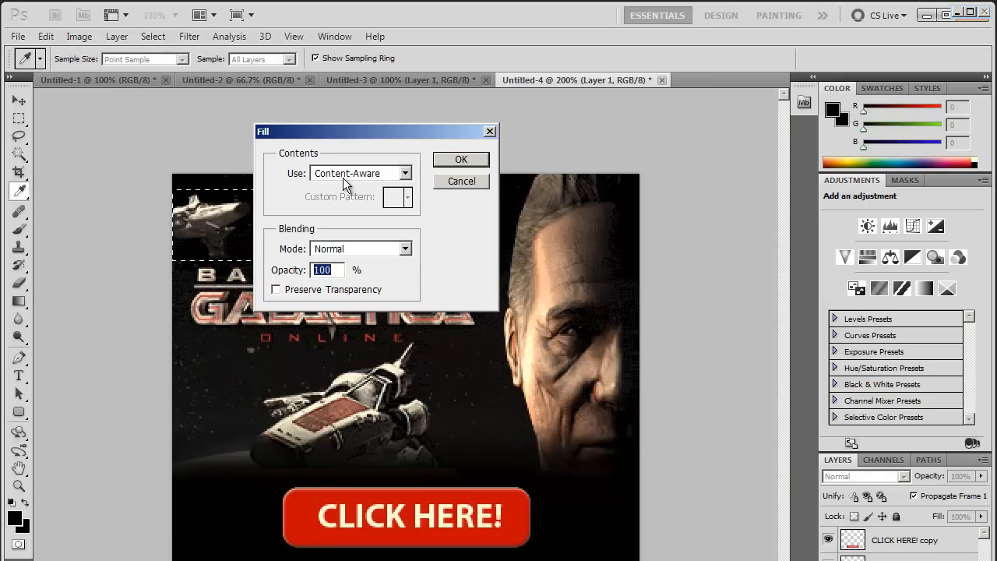
click(462, 159)
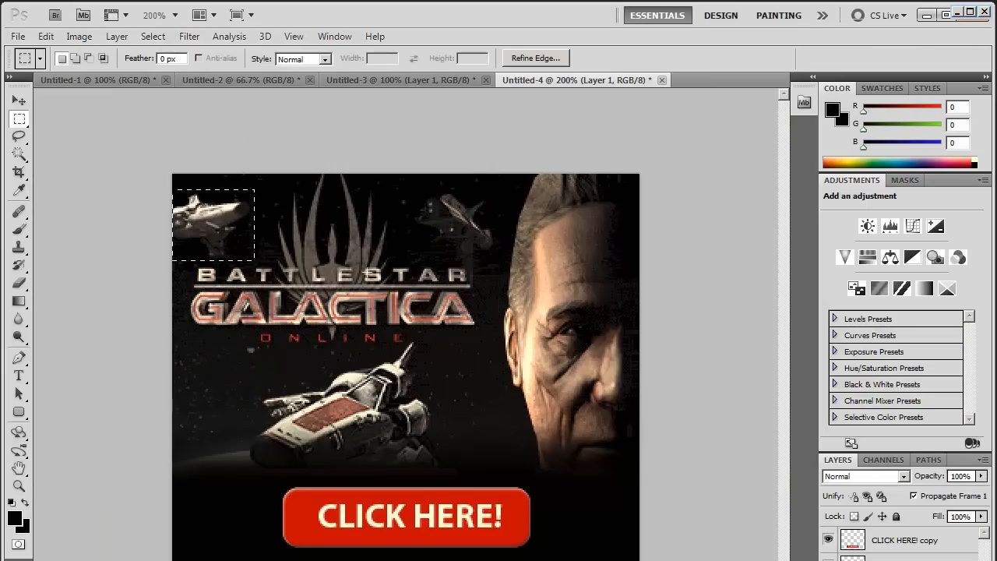
- Apply a Content-Aware fill to the selected upper-left spaceship area on Layer 2, and clear the selection
key(ctrl+j)
click(46, 36)
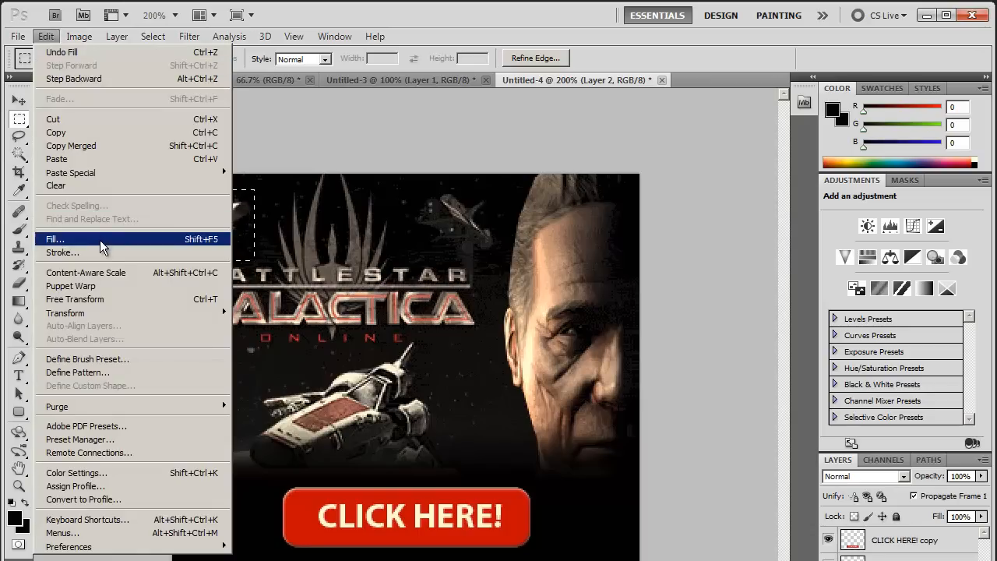
click(100, 239)
click(468, 161)
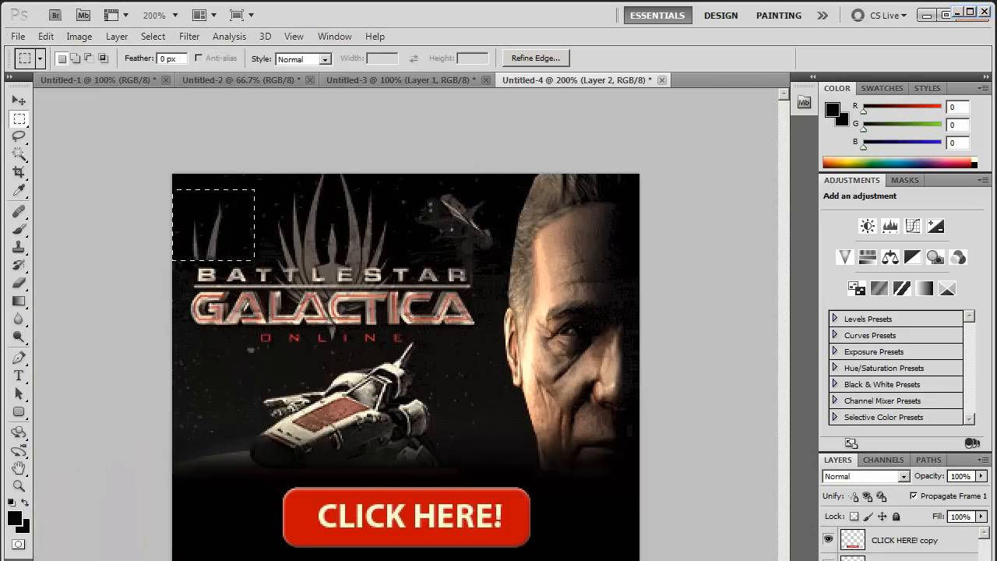
key(ctrl+d)
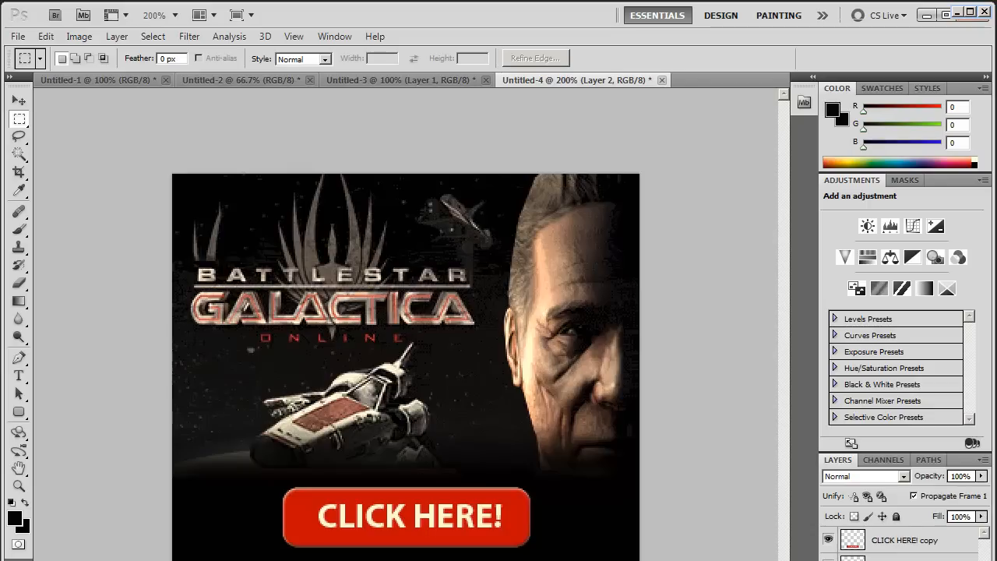
- Compare the banner by toggling layer visibility, and remove the leftover streaks beside the logo with a Content-Aware fill
click(829, 560)
click(830, 560)
click(829, 560)
drag(188, 201, 240, 262)
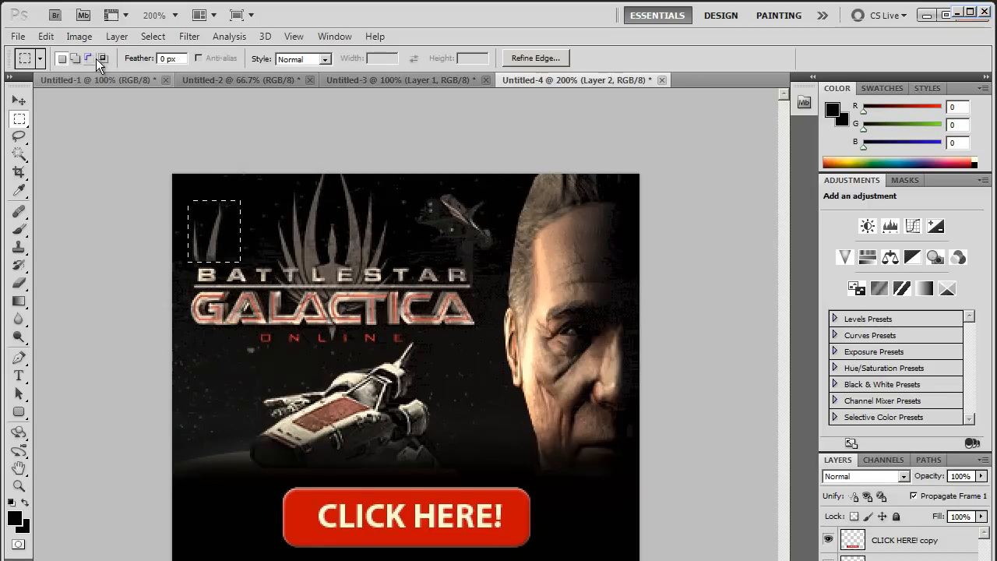
key(shift+BackSpace)
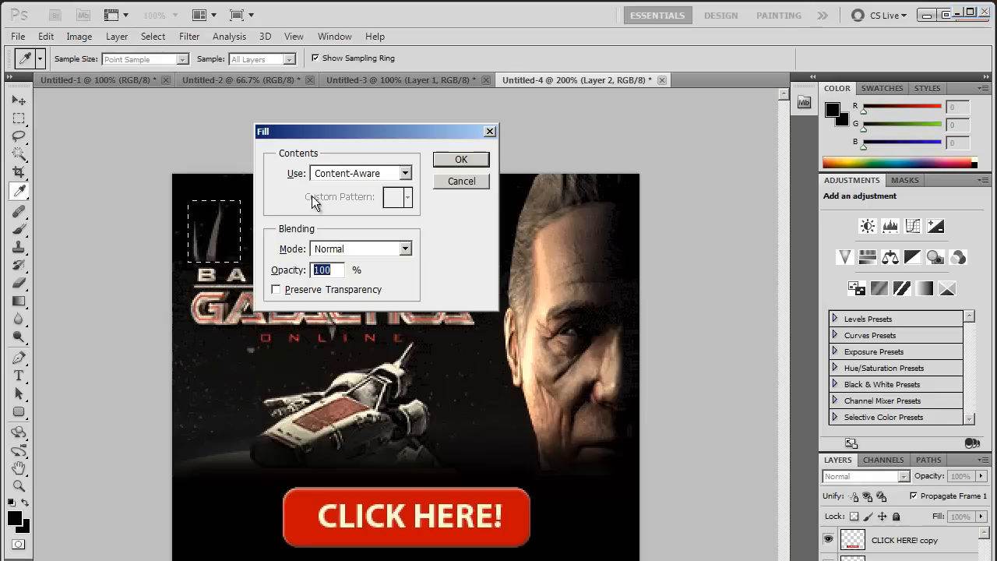
click(461, 160)
key(ctrl+d)
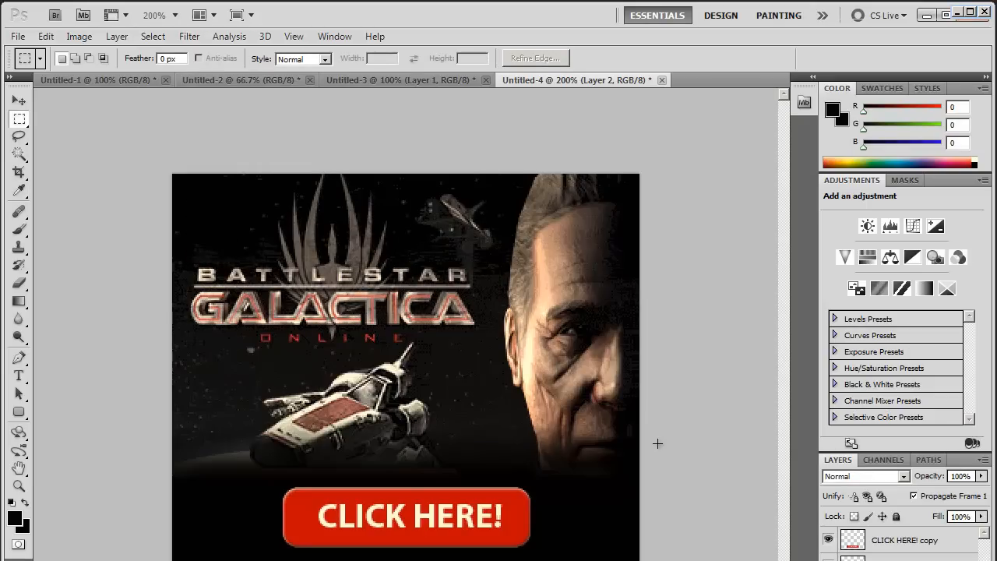
- Marquee-select the small spaceship between the logo and the man's head, apply a Content-Aware fill, and deselect
drag(417, 186, 501, 258)
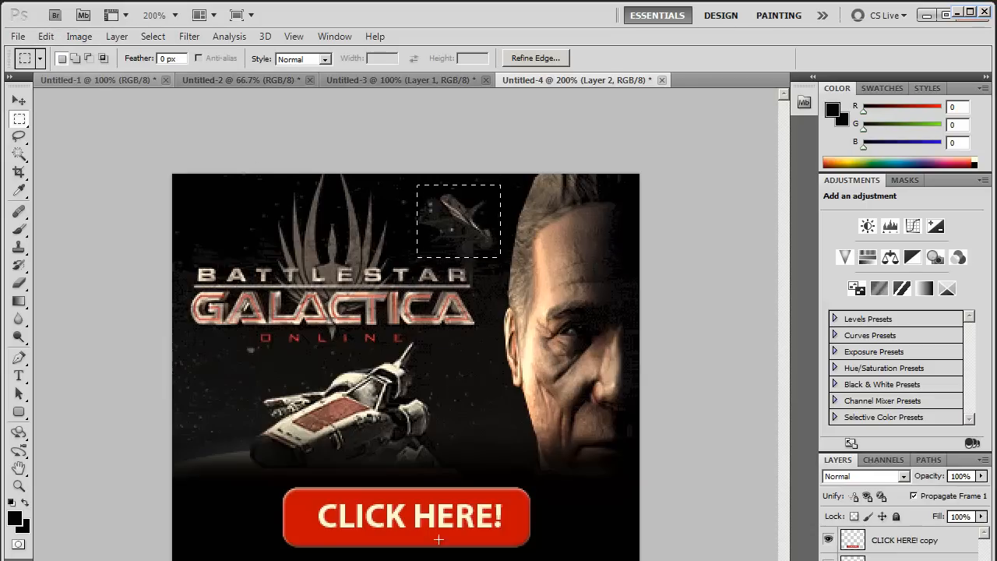
click(48, 38)
click(74, 204)
click(467, 159)
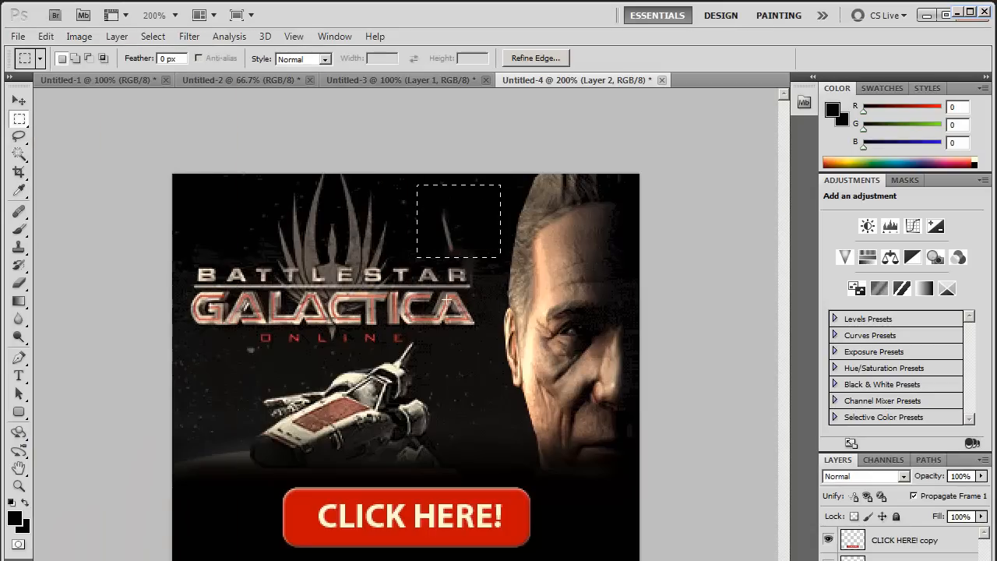
click(473, 306)
- Select the remaining streak between the logo and the head, remove it with a Content-Aware fill, and deselect
drag(429, 209, 472, 254)
click(43, 36)
click(70, 236)
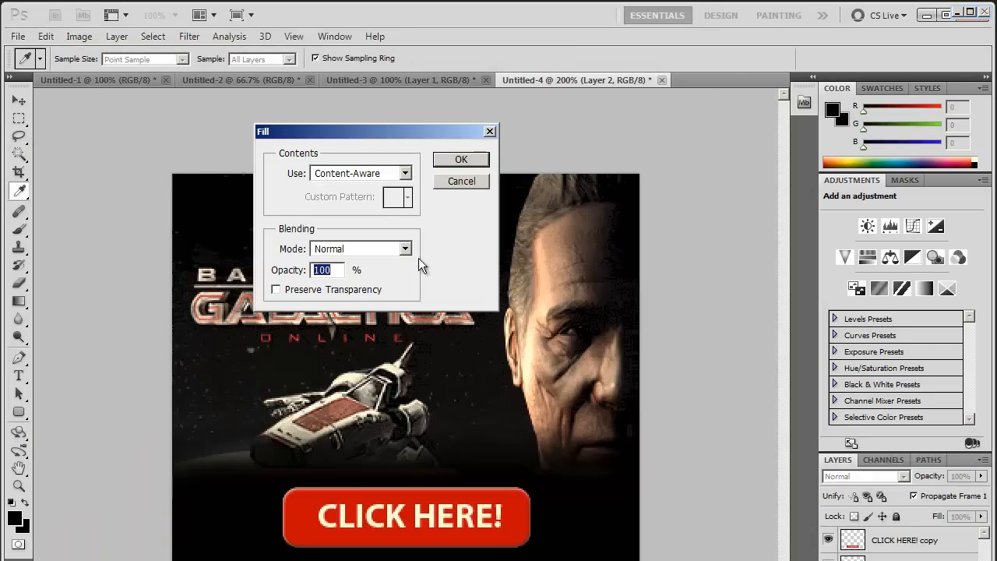
click(461, 159)
click(473, 420)
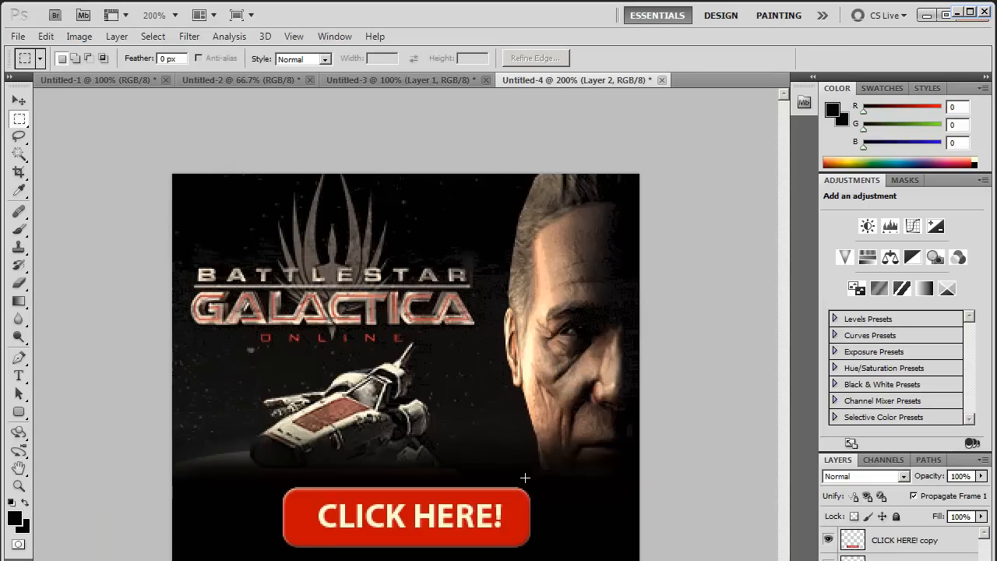
key(ctrl+minus)
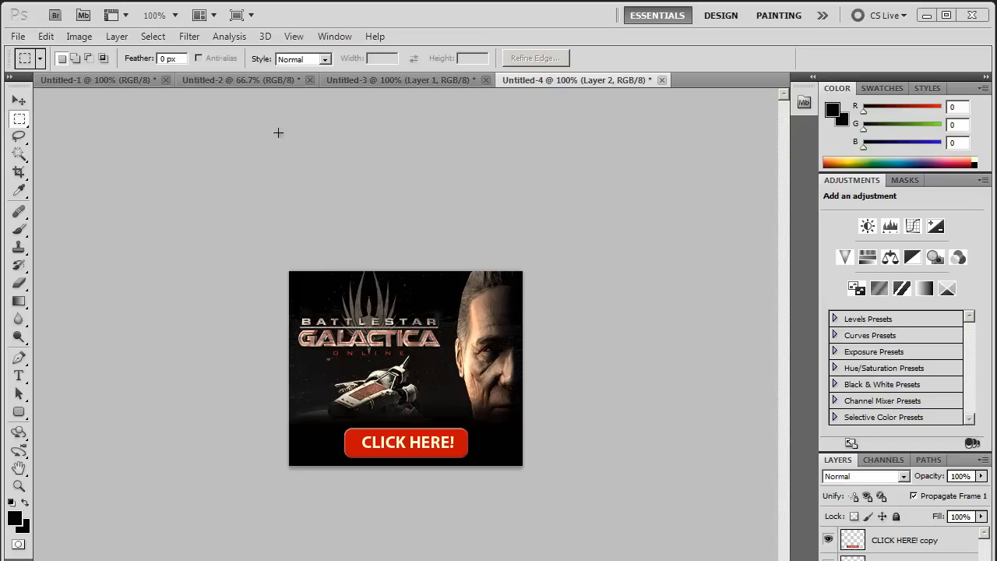
- Warp the man's nose on Layer 2 with the Liquify filter to distort the face
click(194, 36)
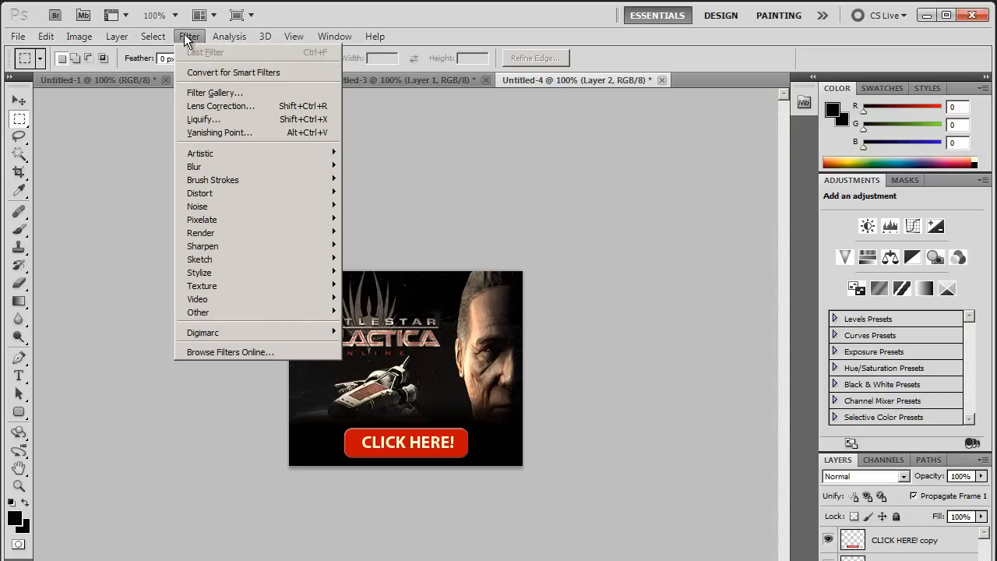
click(196, 120)
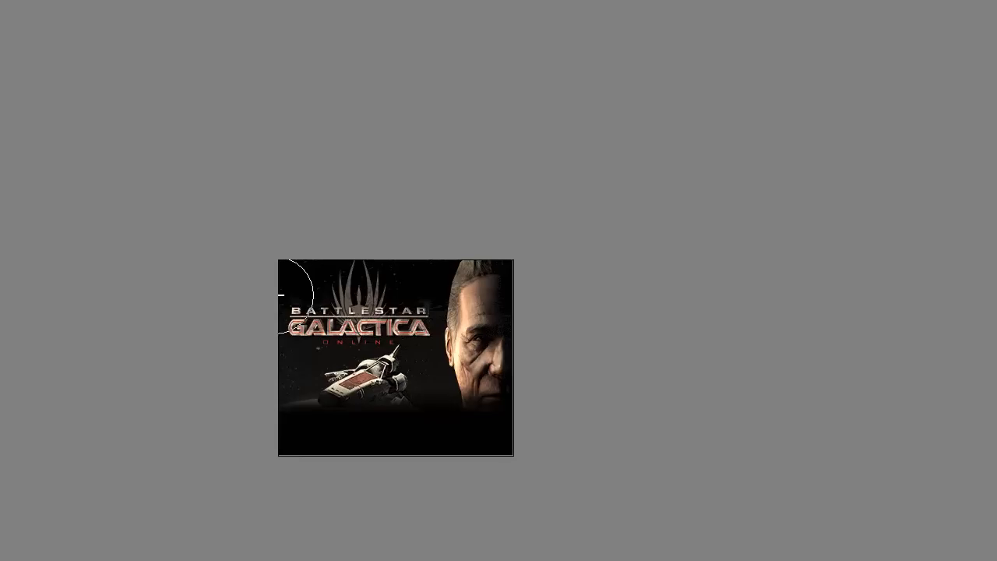
key(ctrl+plus)
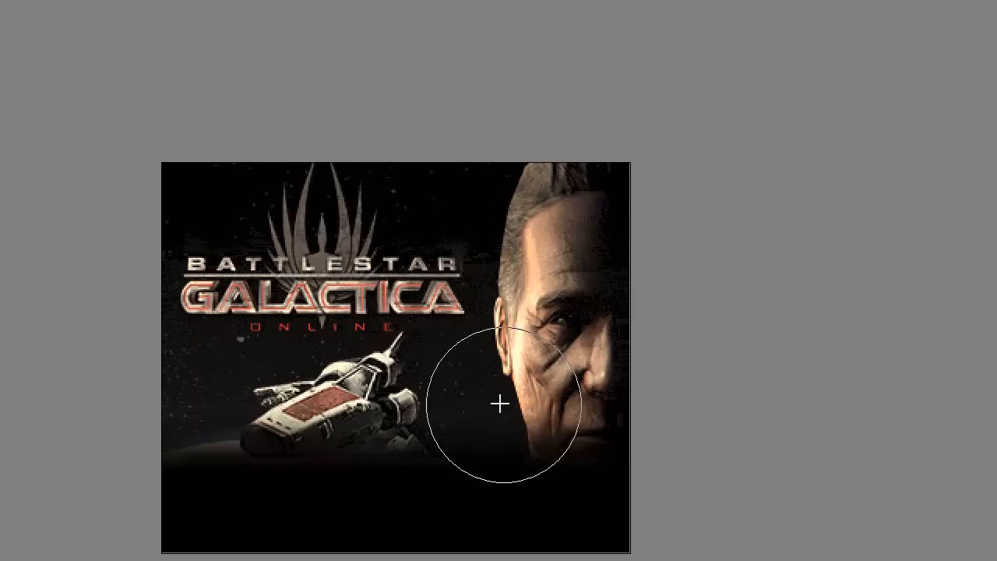
drag(600, 371, 601, 354)
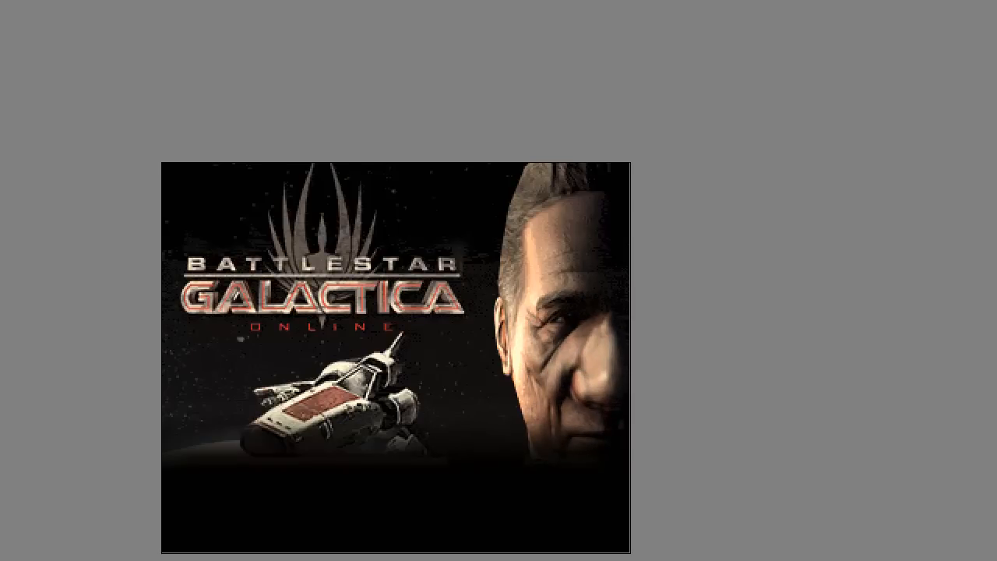
key(ctrl+minus)
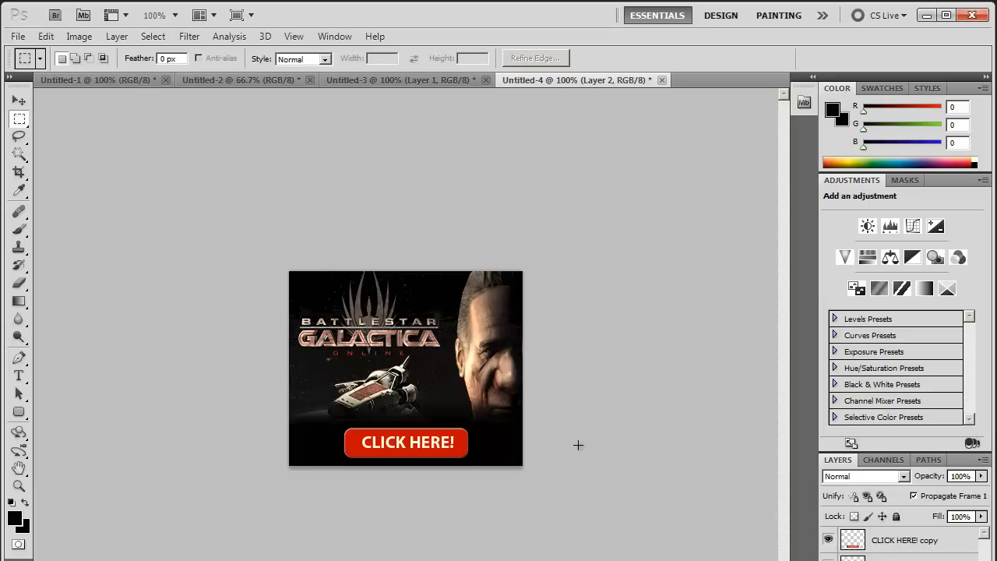
- Switch to the Move tool and review the Netflix, Battlestar Galactica and Offer Moose banner documents
click(17, 103)
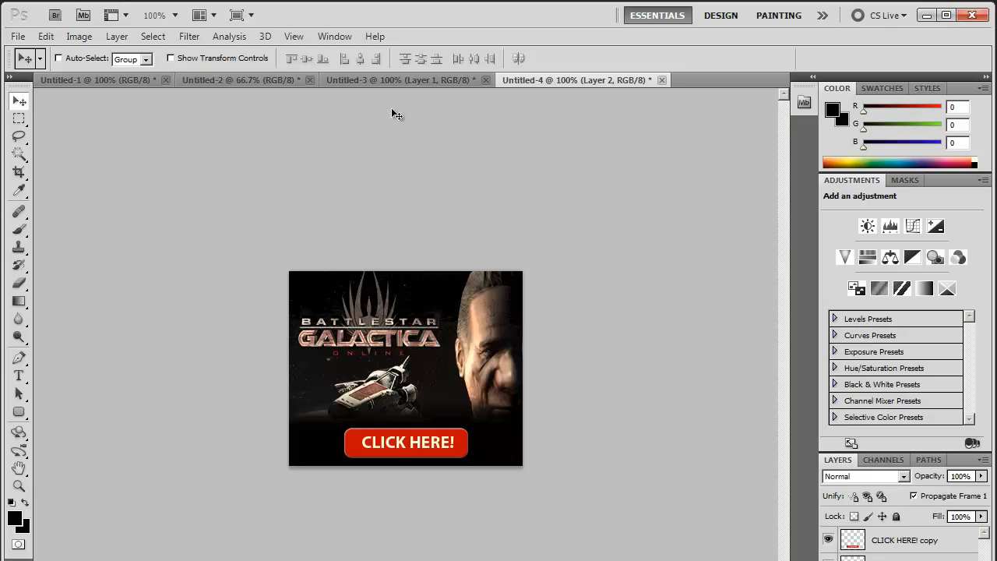
click(378, 79)
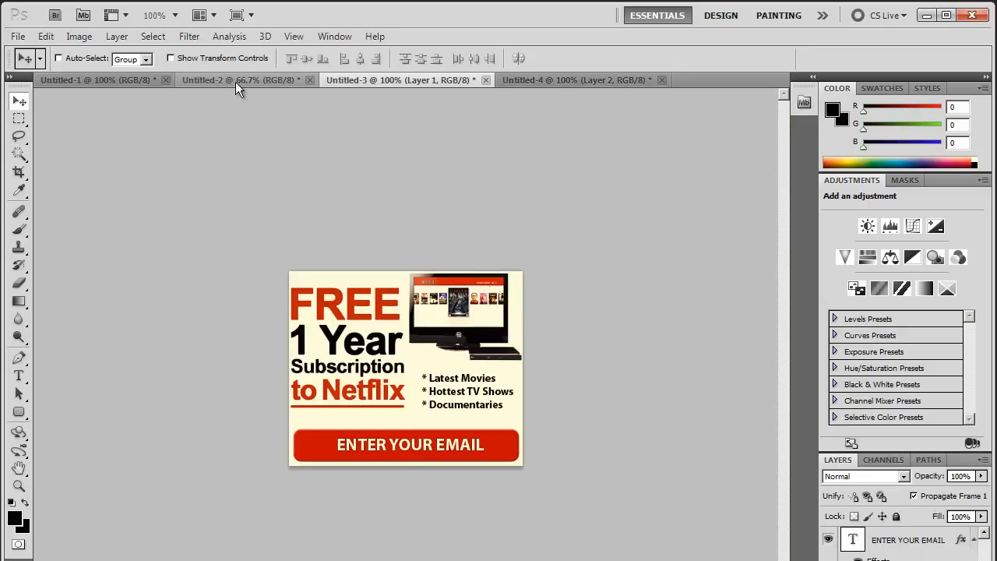
click(544, 79)
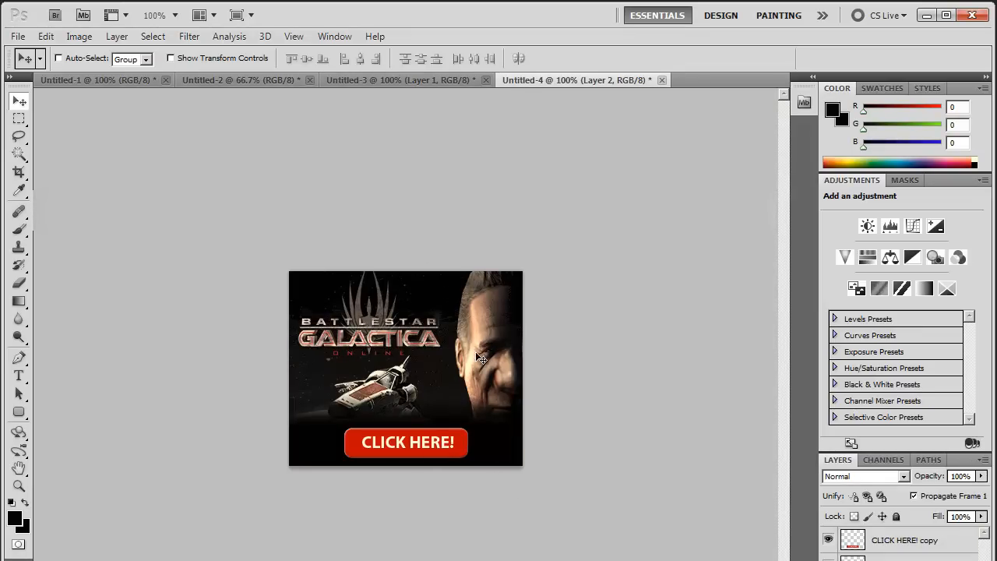
click(225, 76)
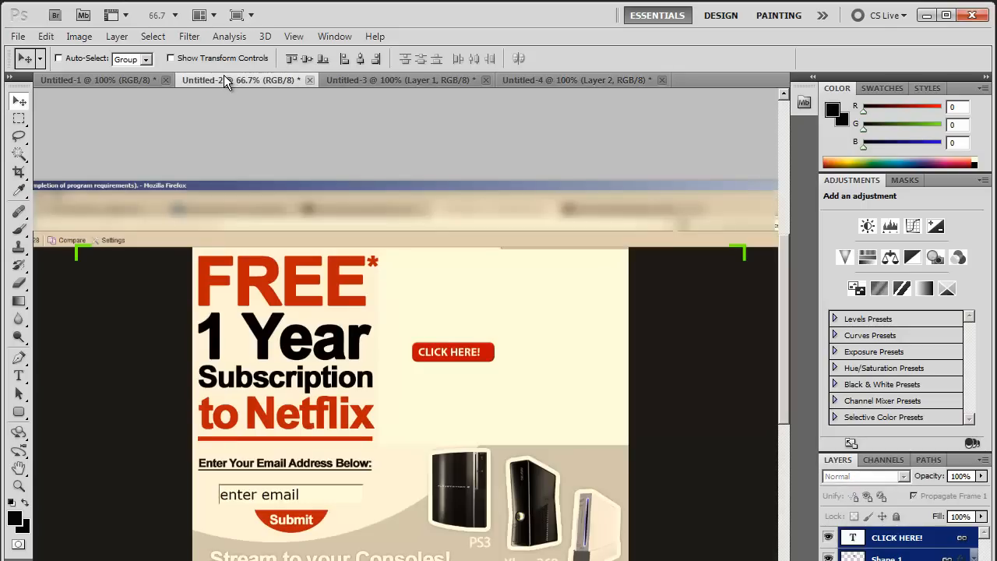
click(125, 77)
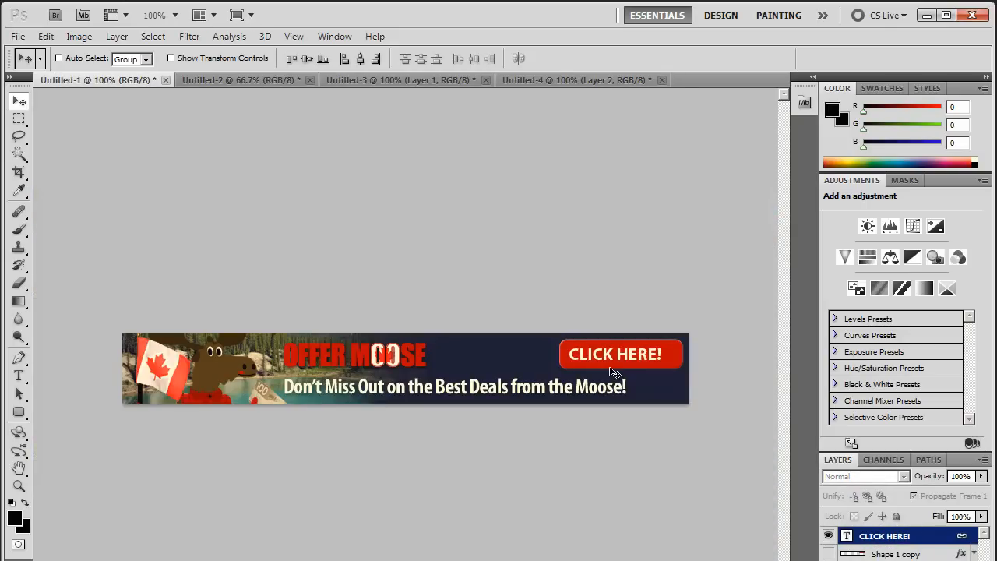